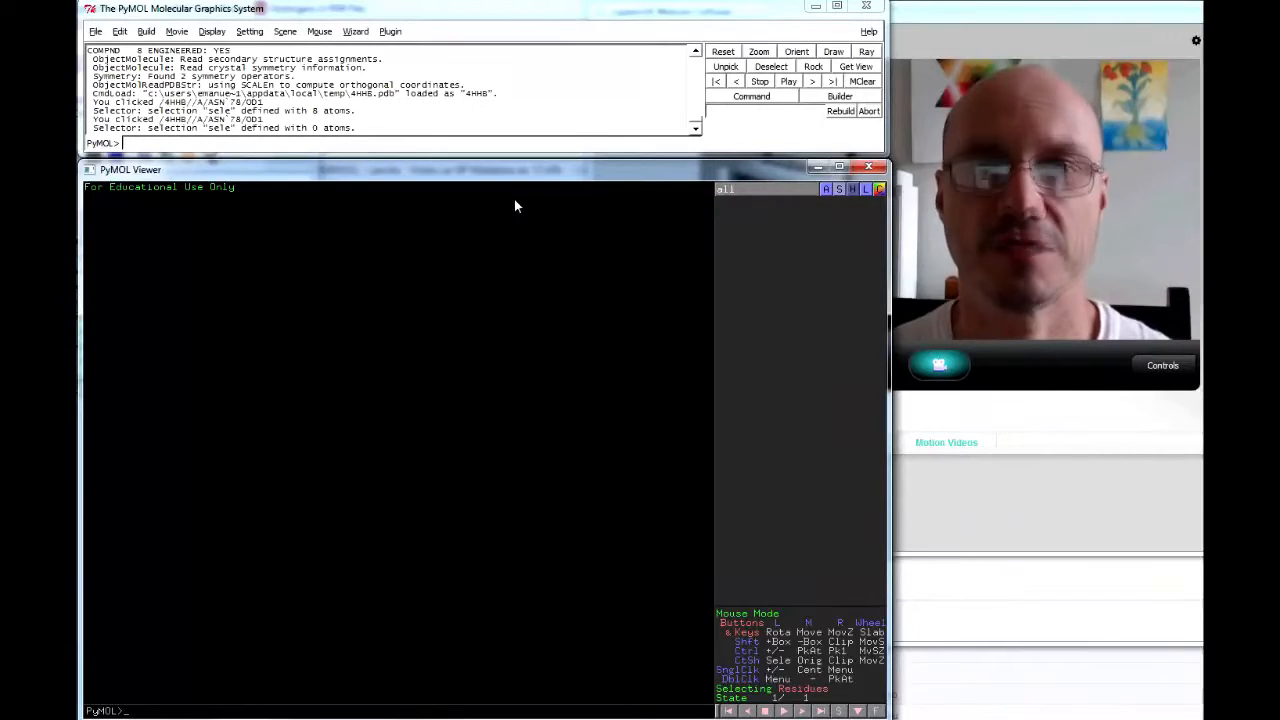
- Load the structure with PDB code 4hhb through the PDB Loader Service
{"action": "left_click", "coordinate": [355, 31]}
{"action": "mouse_move", "coordinate": [390, 33]}
{"action": "left_click", "coordinate": [422, 82]}
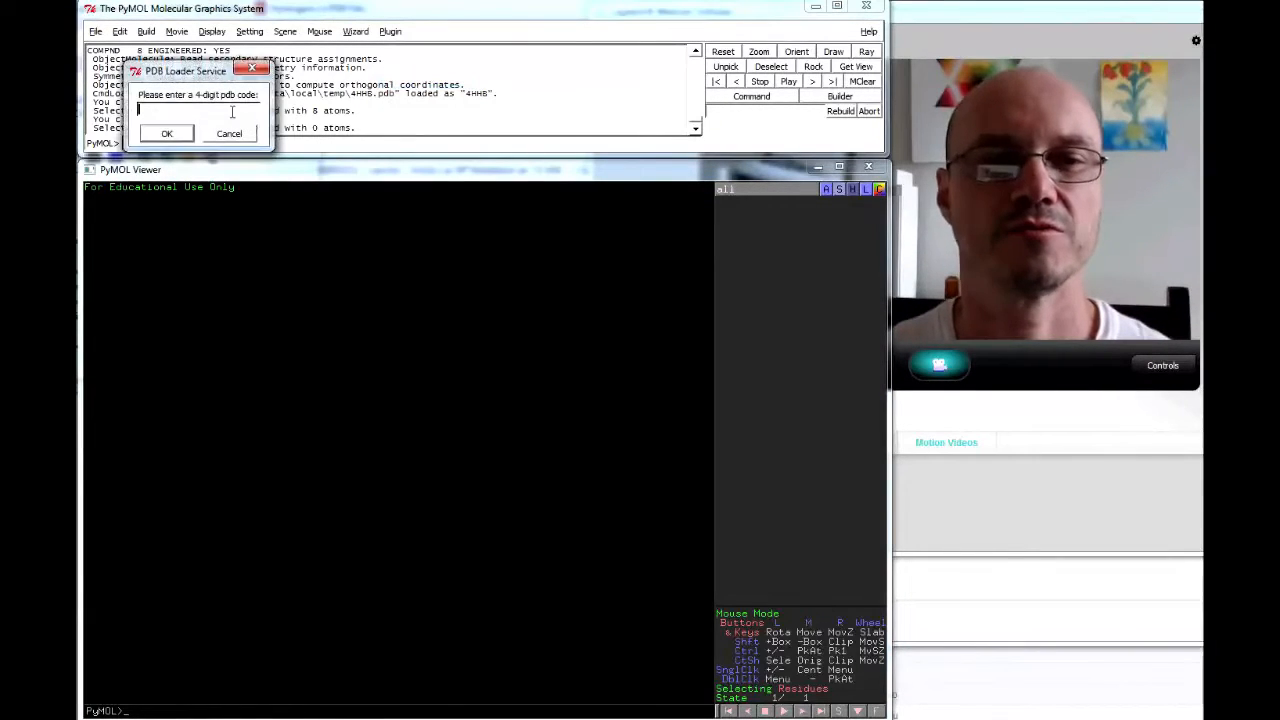
{"action": "type", "text": "4hhb"}
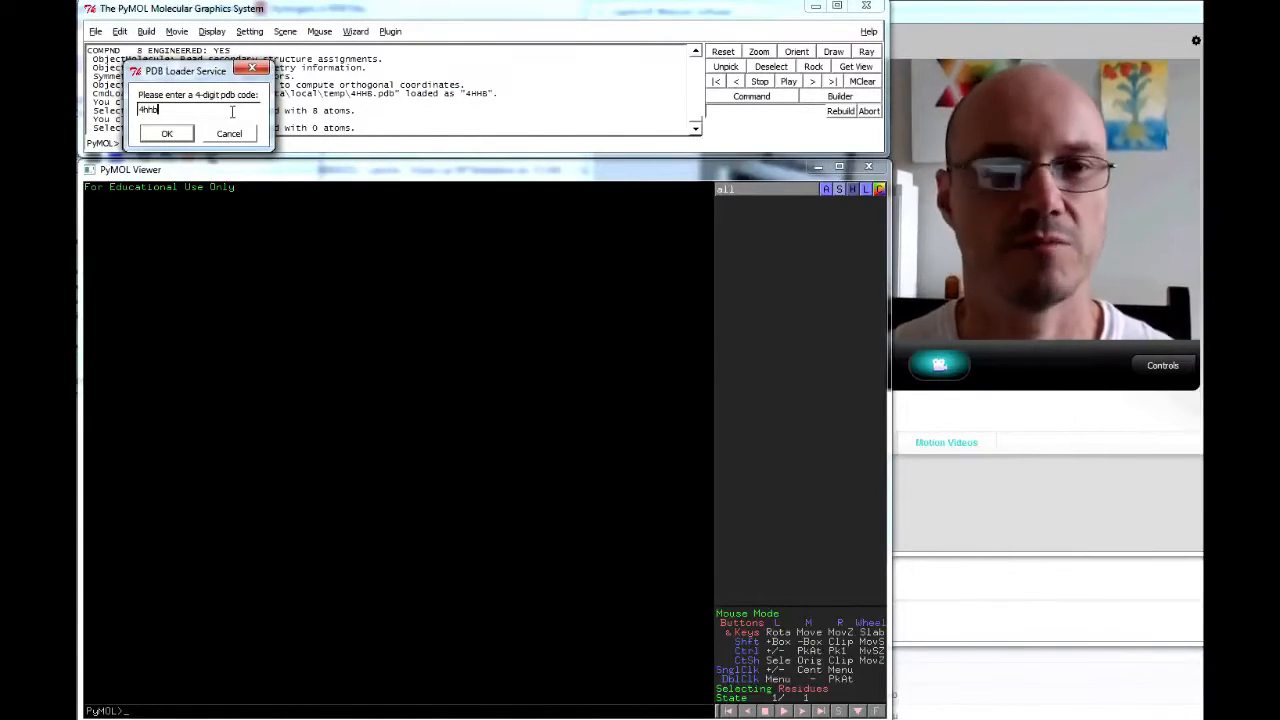
{"action": "key", "text": "Return"}
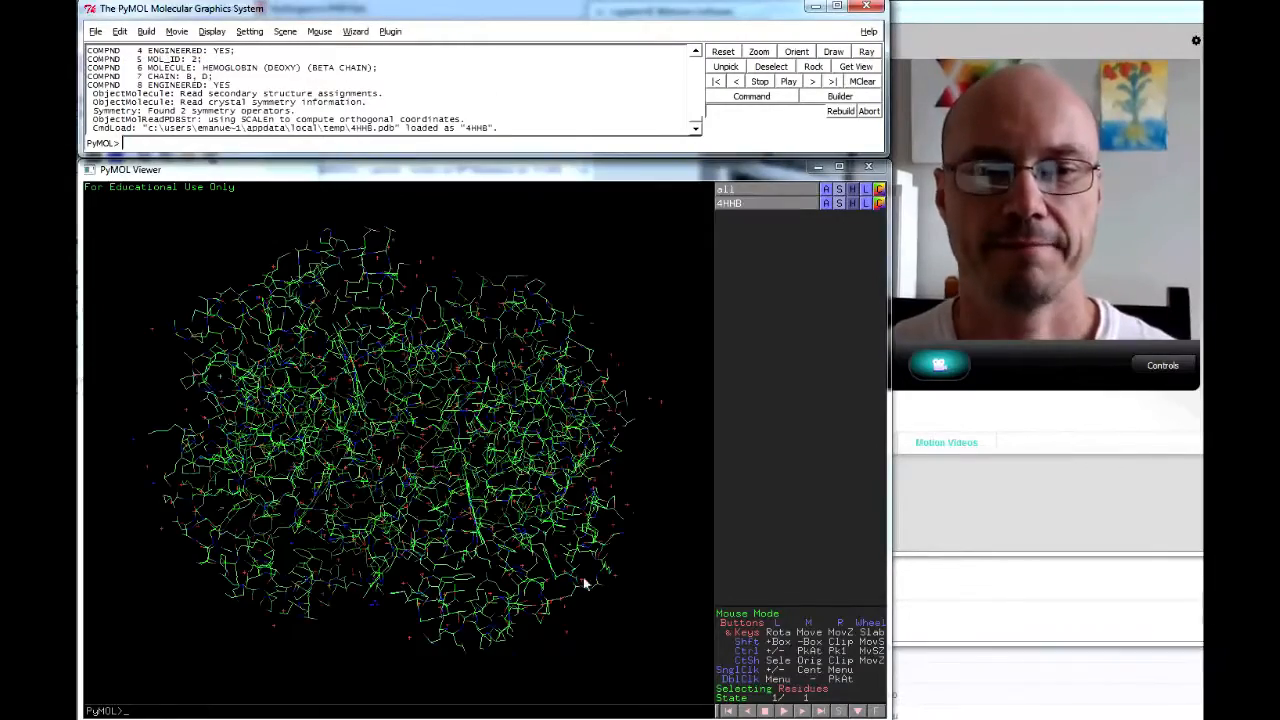
- Hide the waters in the loaded hemoglobin structure
{"action": "left_click_drag", "start_coordinate": [631, 606], "coordinate": [432, 488]}
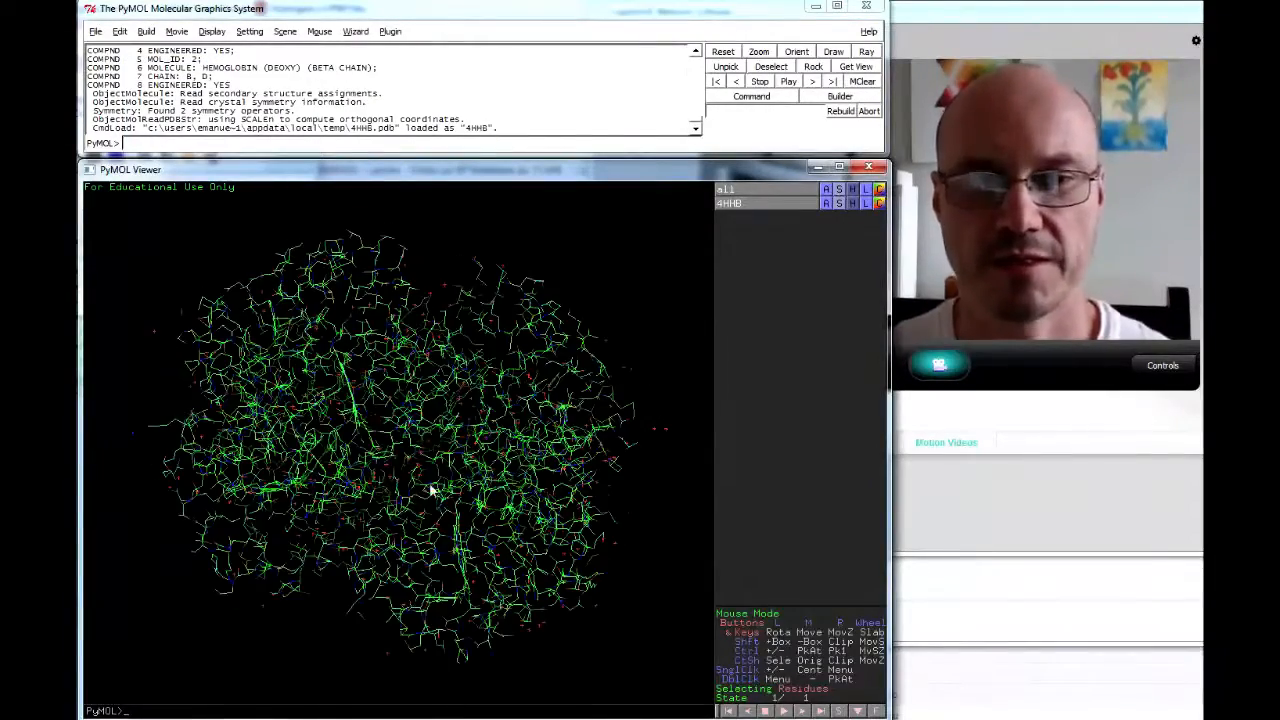
{"action": "left_click", "coordinate": [852, 195]}
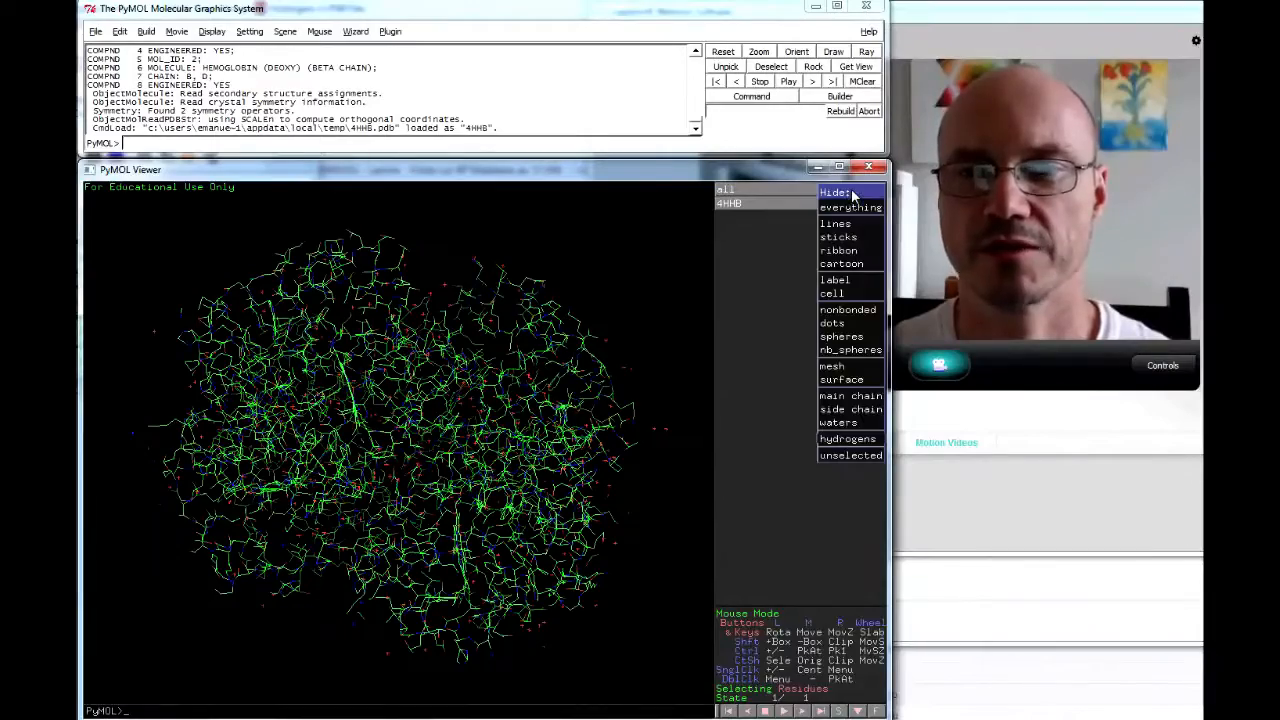
{"action": "left_click", "coordinate": [848, 424]}
{"action": "left_click_drag", "start_coordinate": [610, 477], "coordinate": [549, 451]}
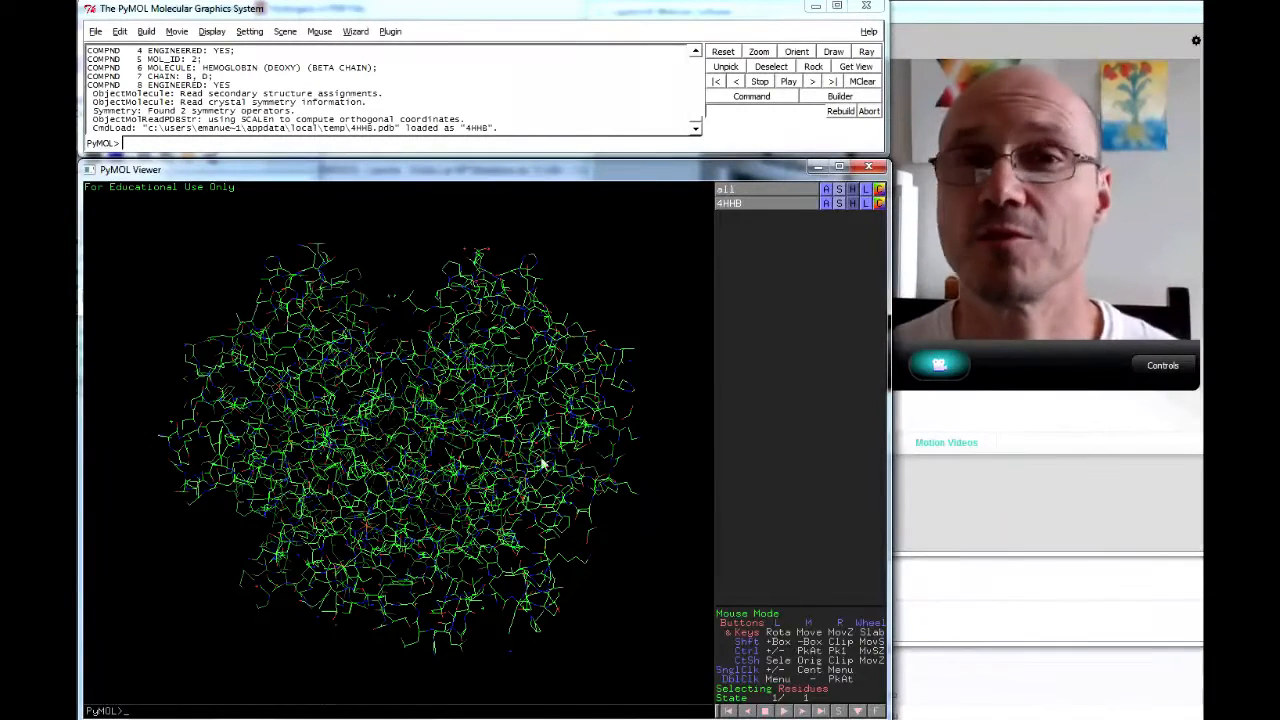
- Display the sequence and select residues 51 to 75 (GSAQVK...AHVDD) of chain C in it
{"action": "left_click", "coordinate": [208, 33]}
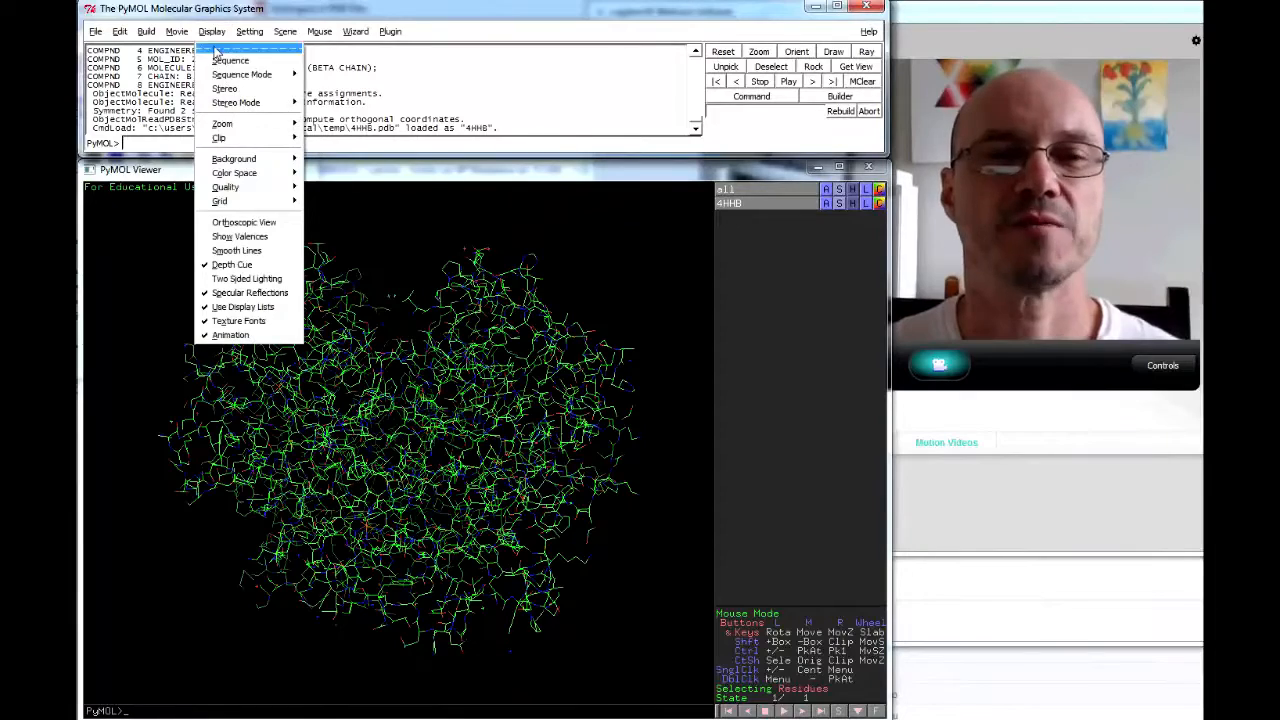
{"action": "left_click", "coordinate": [225, 54]}
{"action": "left_click_drag", "start_coordinate": [397, 212], "coordinate": [466, 236]}
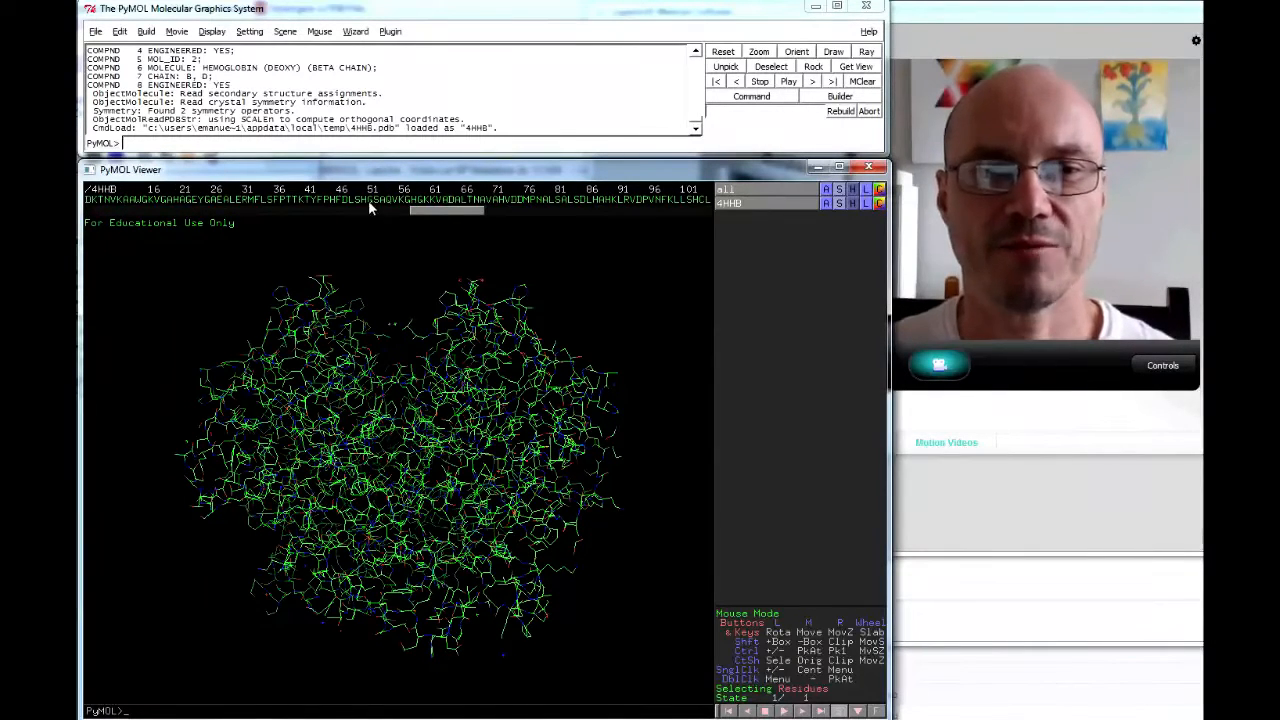
{"action": "left_click_drag", "start_coordinate": [368, 200], "coordinate": [469, 213]}
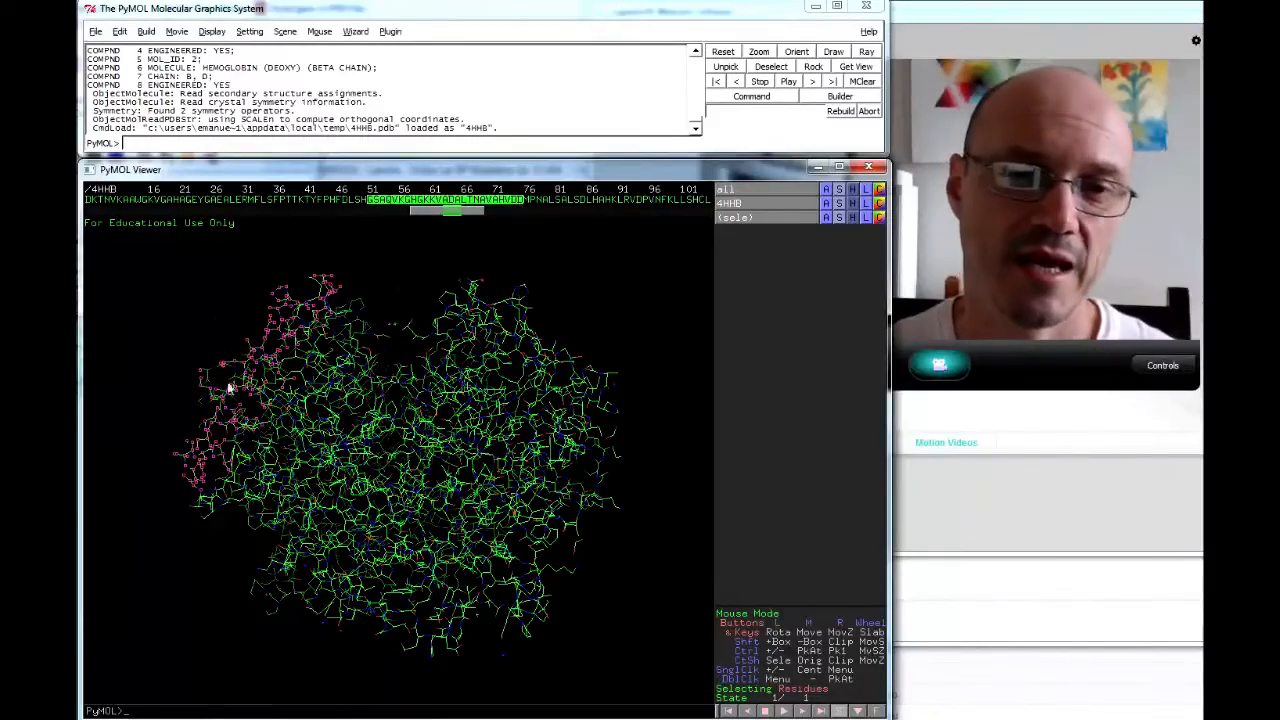
- Hide the line representation of the whole 4HHB structure
{"action": "left_click_drag", "start_coordinate": [216, 311], "coordinate": [345, 272]}
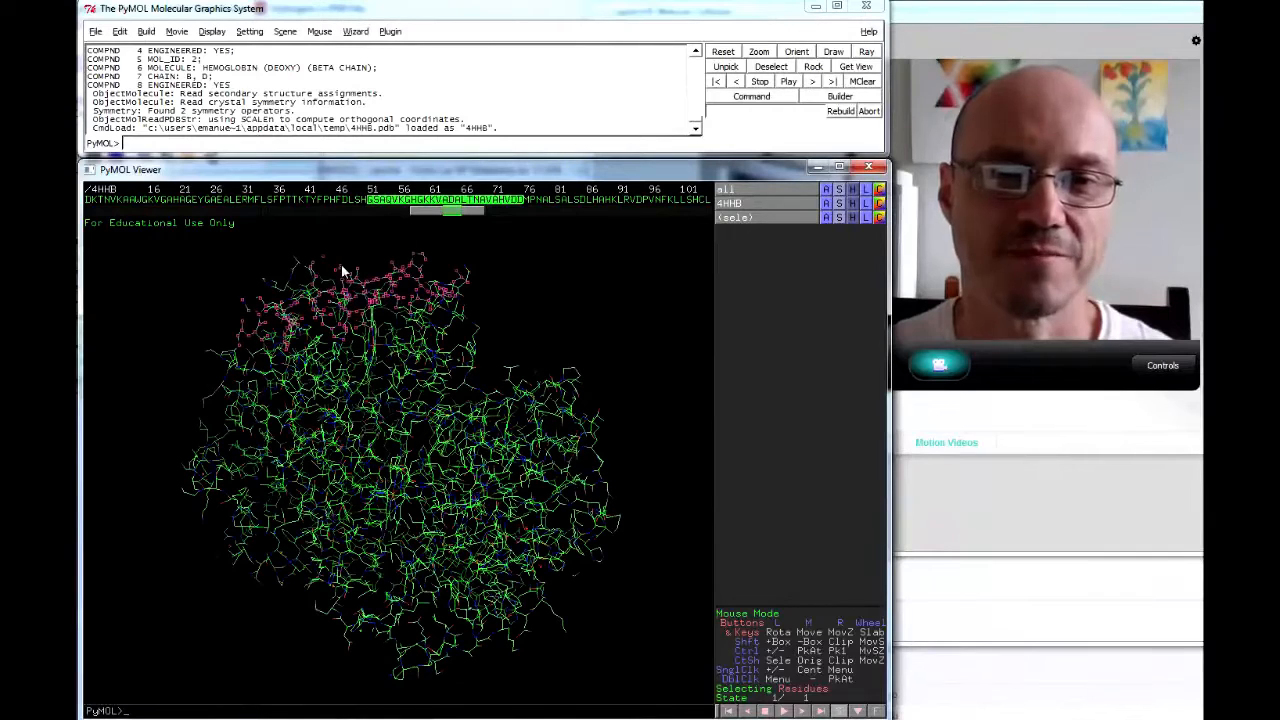
{"action": "left_click", "coordinate": [852, 204]}
{"action": "left_click", "coordinate": [836, 237]}
- Show the main chain and the side chains of the selected residues as sticks
{"action": "left_click", "coordinate": [826, 203]}
{"action": "mouse_move", "coordinate": [850, 450]}
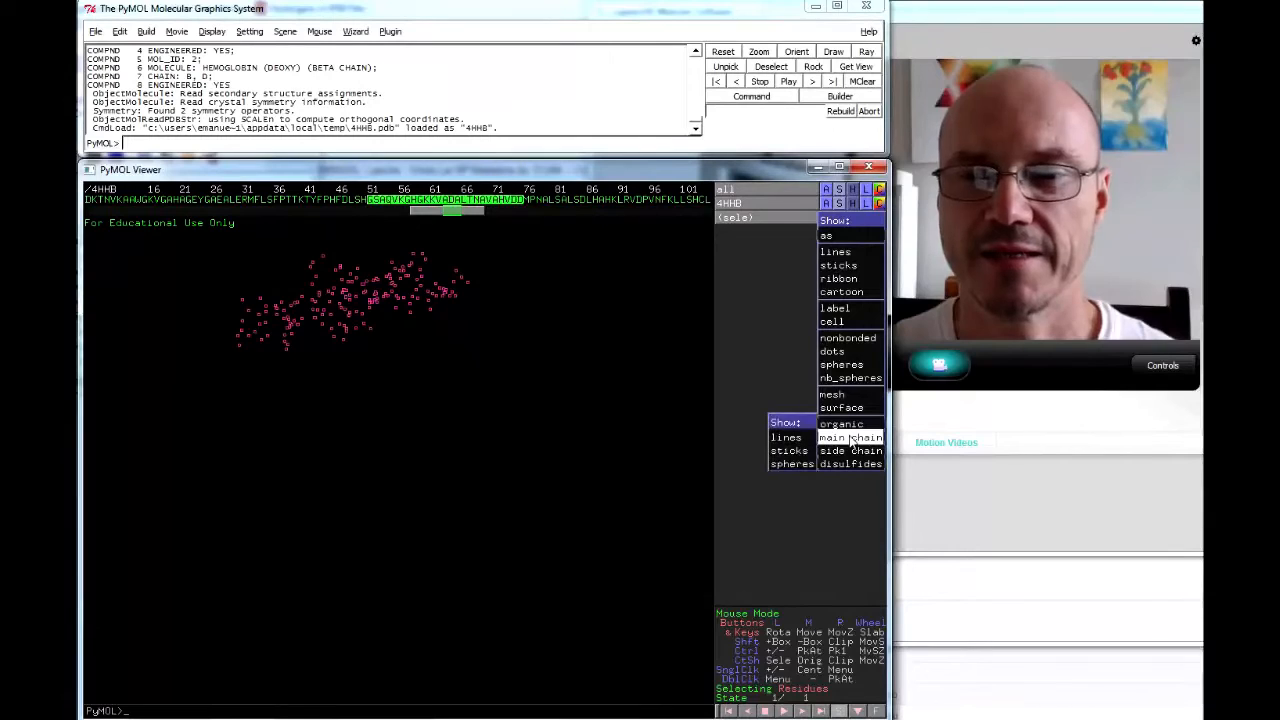
{"action": "left_click", "coordinate": [790, 435]}
{"action": "left_click", "coordinate": [839, 217]}
{"action": "mouse_move", "coordinate": [850, 455]}
{"action": "left_click", "coordinate": [795, 462]}
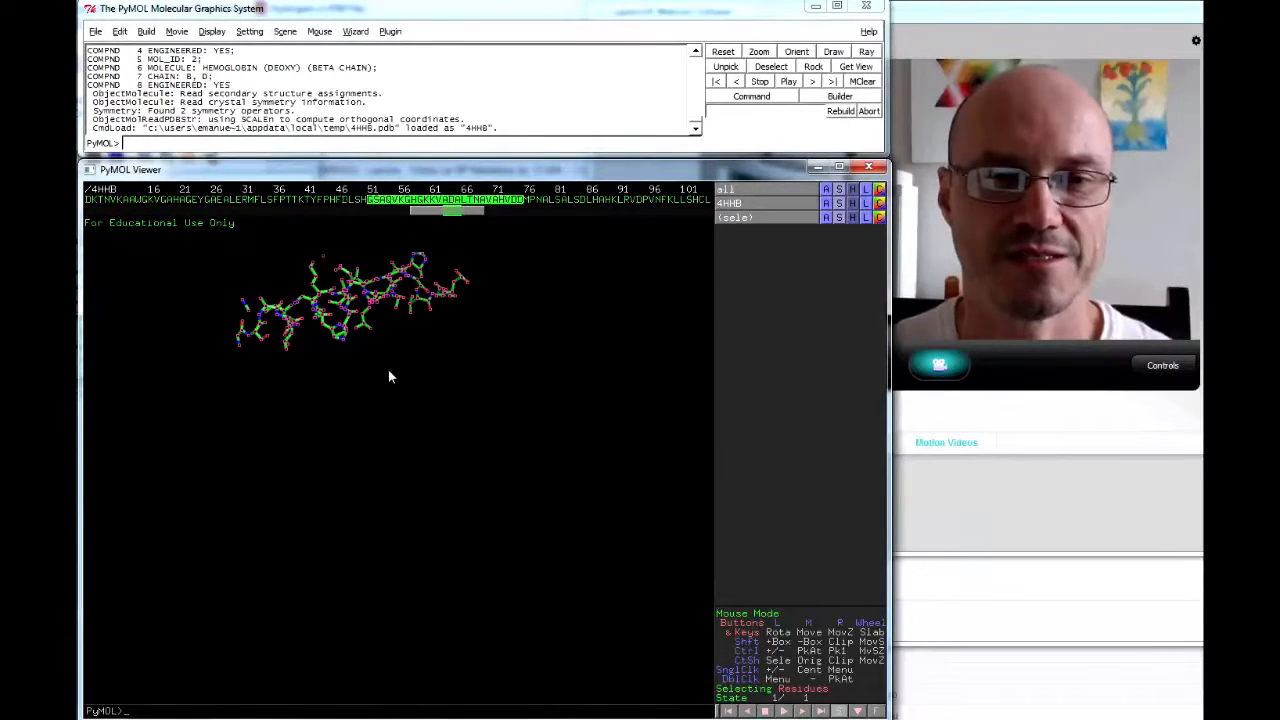
- Clear the selection highlight and set the rotation origin on the carbonyl carbon of ALA 63 in the helix
{"action": "middle_click_drag", "start_coordinate": [389, 370], "coordinate": [435, 459]}
{"action": "mouse_move", "coordinate": [435, 459]}
{"action": "left_mouse_down"}
{"action": "mouse_move", "coordinate": [375, 462]}
{"action": "mouse_move", "coordinate": [426, 467]}
{"action": "left_mouse_up"}
{"action": "left_click", "coordinate": [646, 525]}
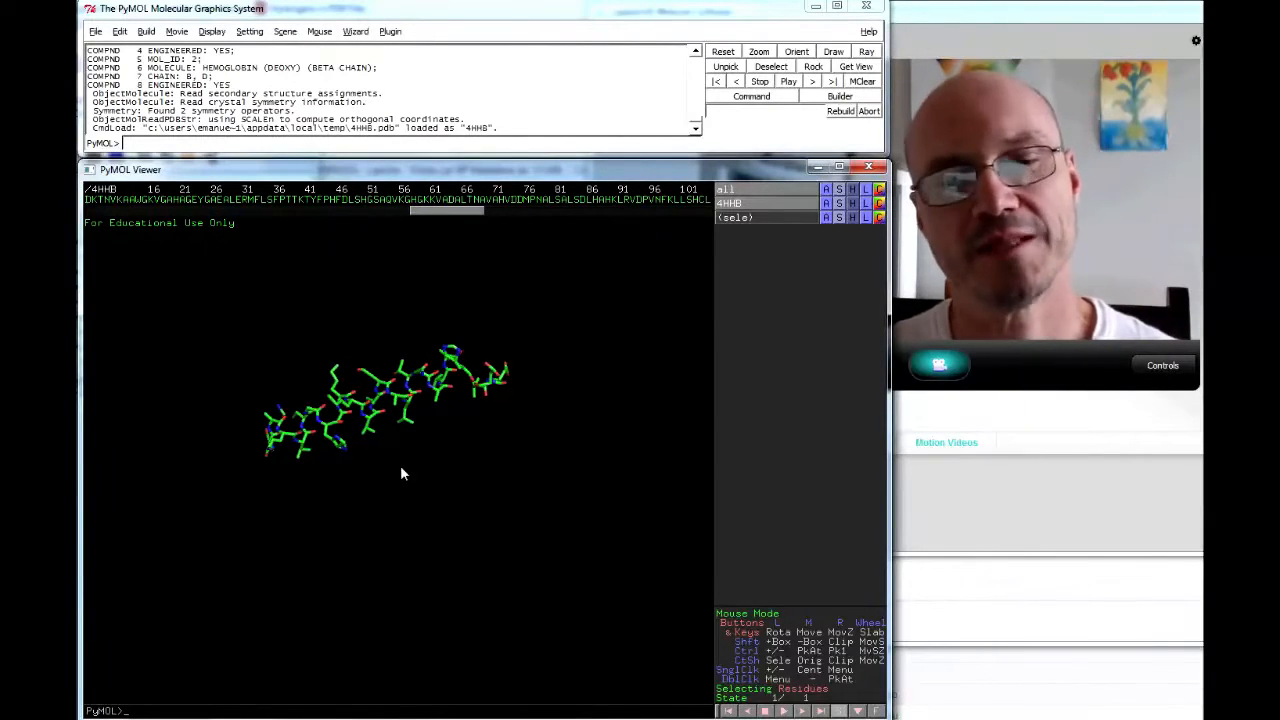
{"action": "left_click_drag", "start_coordinate": [381, 471], "coordinate": [406, 446]}
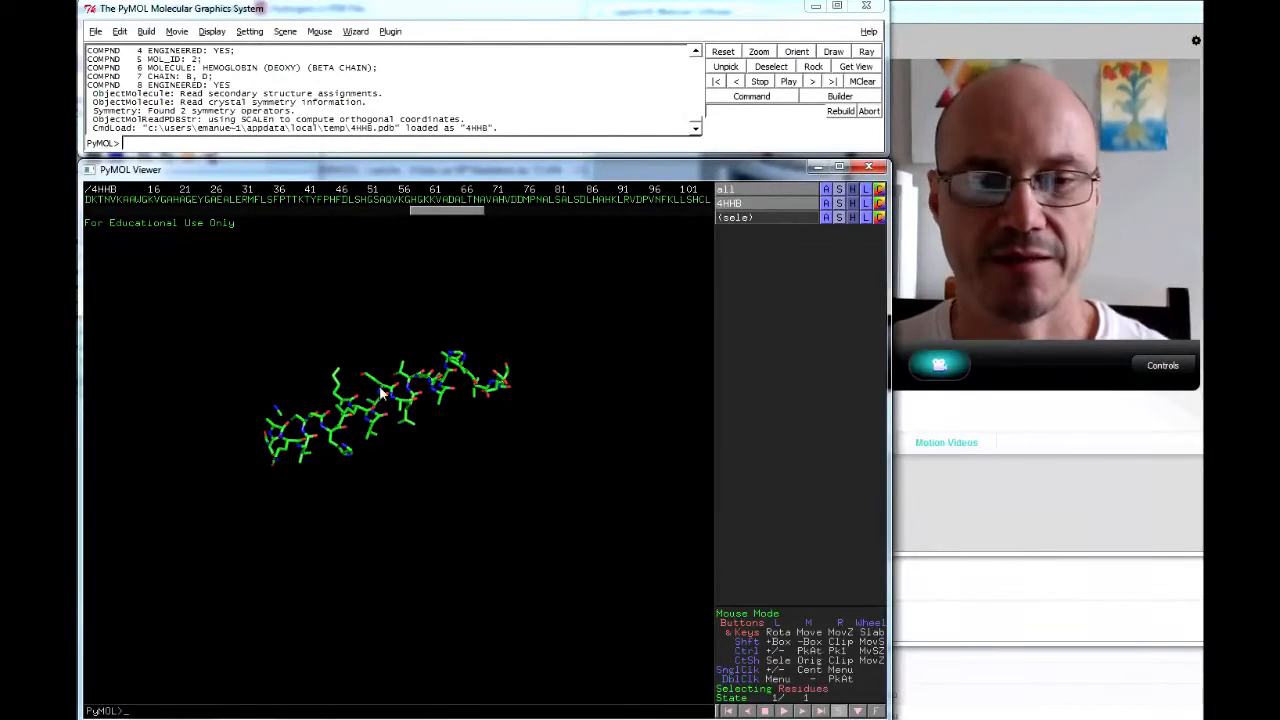
{"action": "middle_click", "coordinate": [383, 398], "text": "ctrl+shift"}
- Hide the side chains of the selected helix residues, leaving only the backbone sticks
{"action": "left_click_drag", "start_coordinate": [398, 418], "coordinate": [506, 423]}
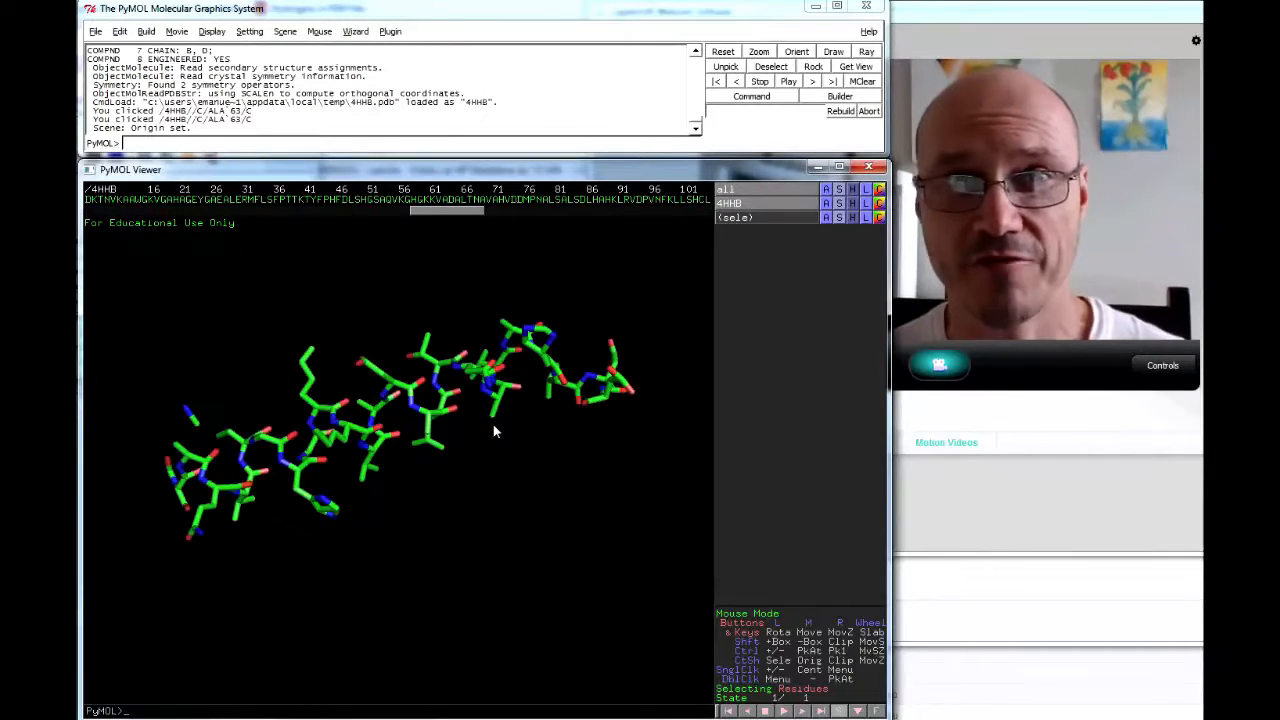
{"action": "left_click", "coordinate": [852, 215]}
{"action": "left_click", "coordinate": [846, 440]}
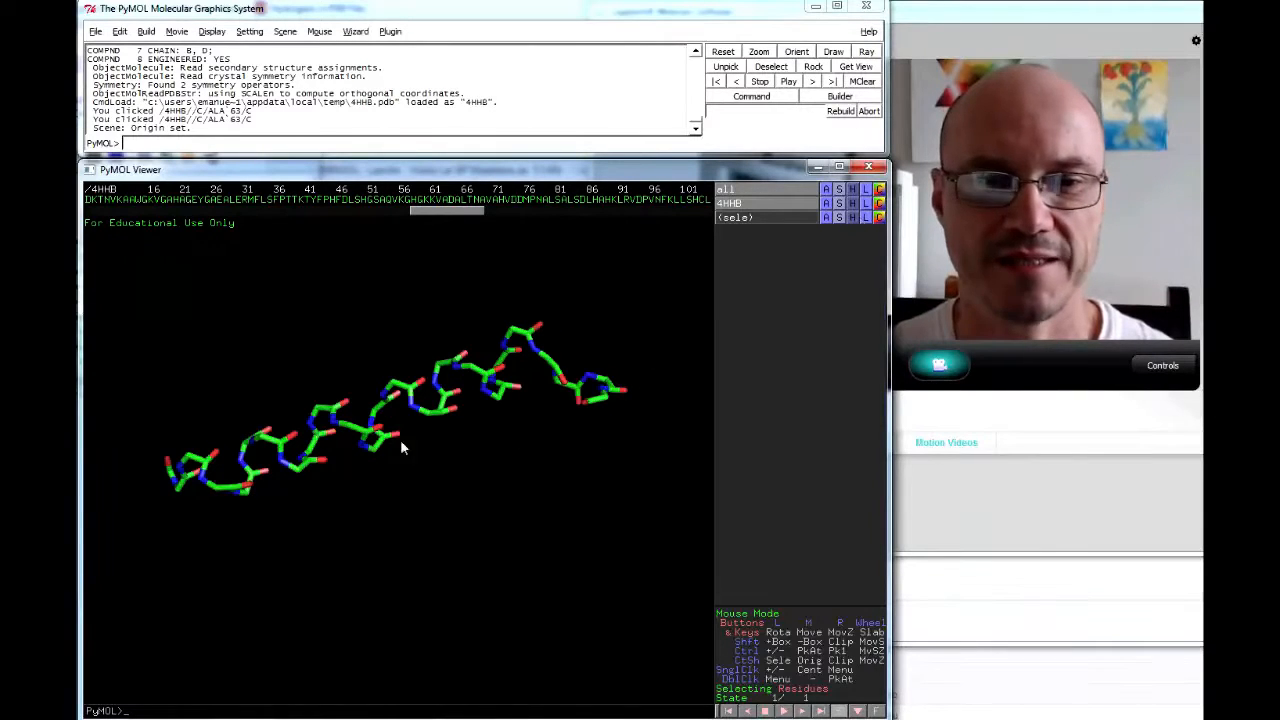
- Examine the helix backbone from several angles and up close, looking at the orientation of its oxygen and nitrogen atoms
{"action": "left_click_drag", "start_coordinate": [621, 354], "coordinate": [474, 269]}
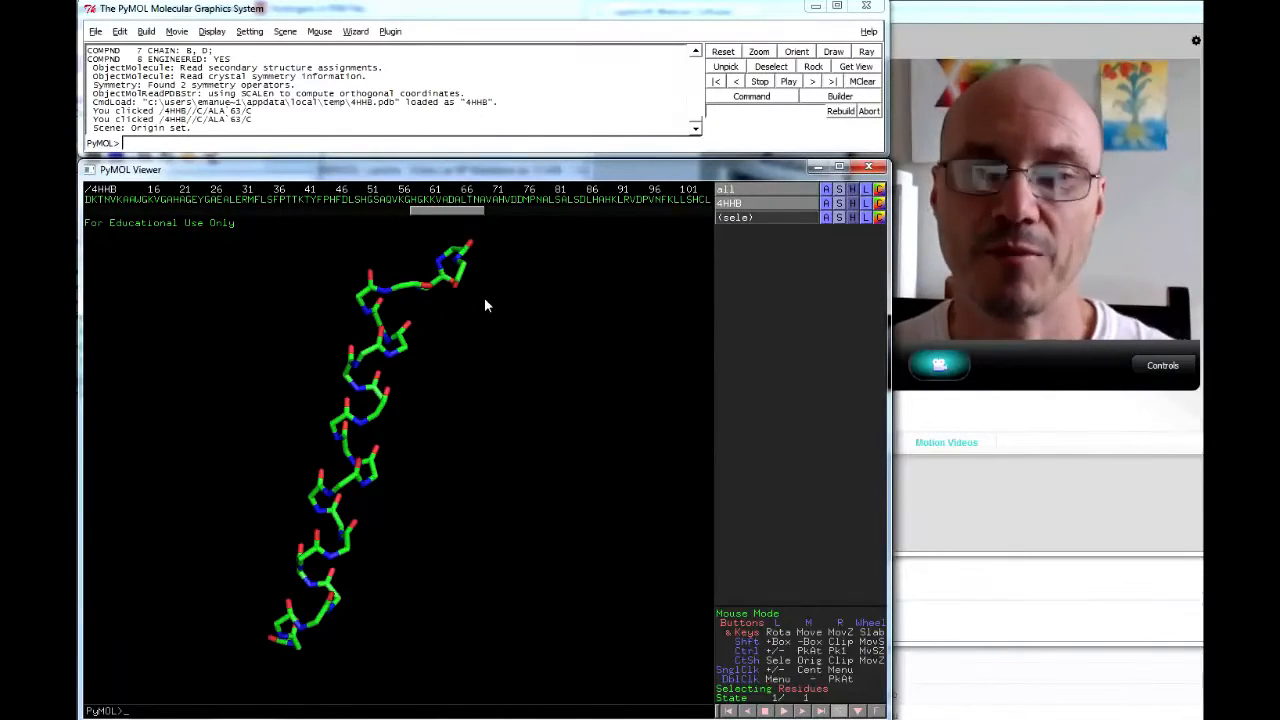
{"action": "left_click_drag", "start_coordinate": [469, 362], "coordinate": [447, 495]}
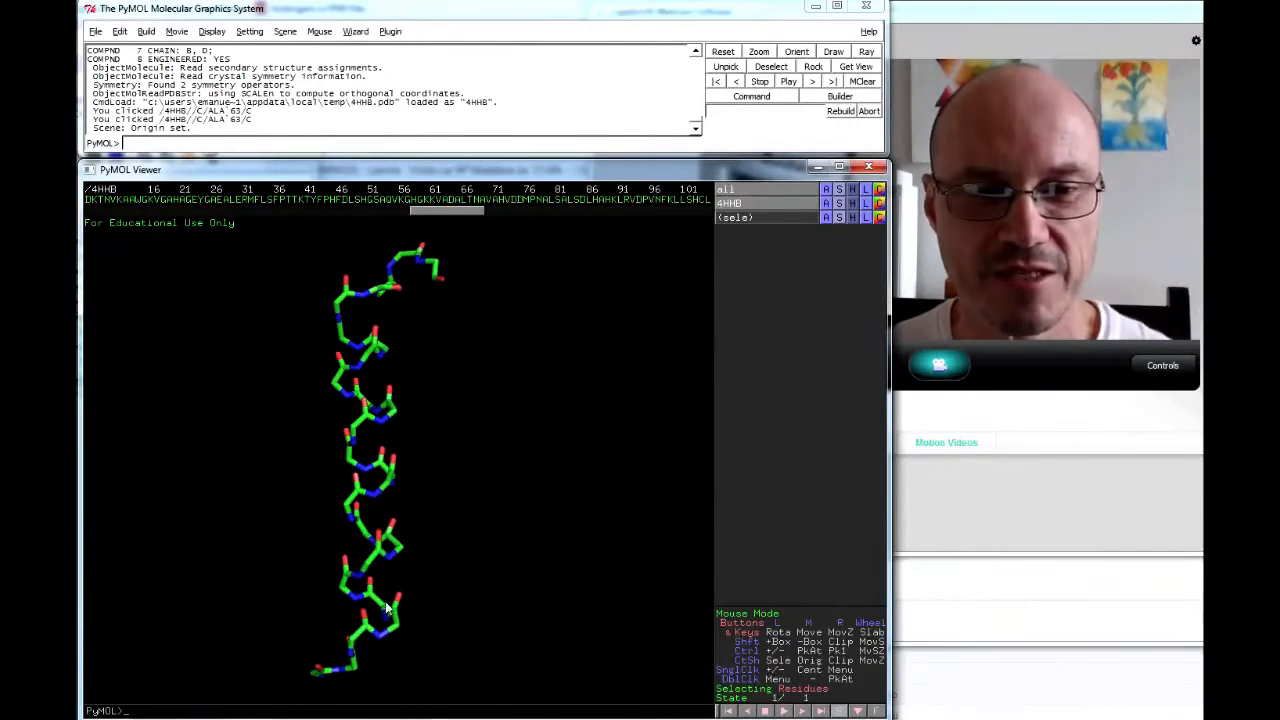
{"action": "left_click_drag", "start_coordinate": [450, 467], "coordinate": [391, 457]}
{"action": "left_click_drag", "start_coordinate": [423, 514], "coordinate": [424, 542]}
{"action": "mouse_move", "coordinate": [386, 622]}
{"action": "left_mouse_down"}
{"action": "mouse_move", "coordinate": [412, 583]}
{"action": "mouse_move", "coordinate": [376, 610]}
{"action": "left_mouse_up"}
{"action": "left_click_drag", "start_coordinate": [359, 558], "coordinate": [369, 508]}
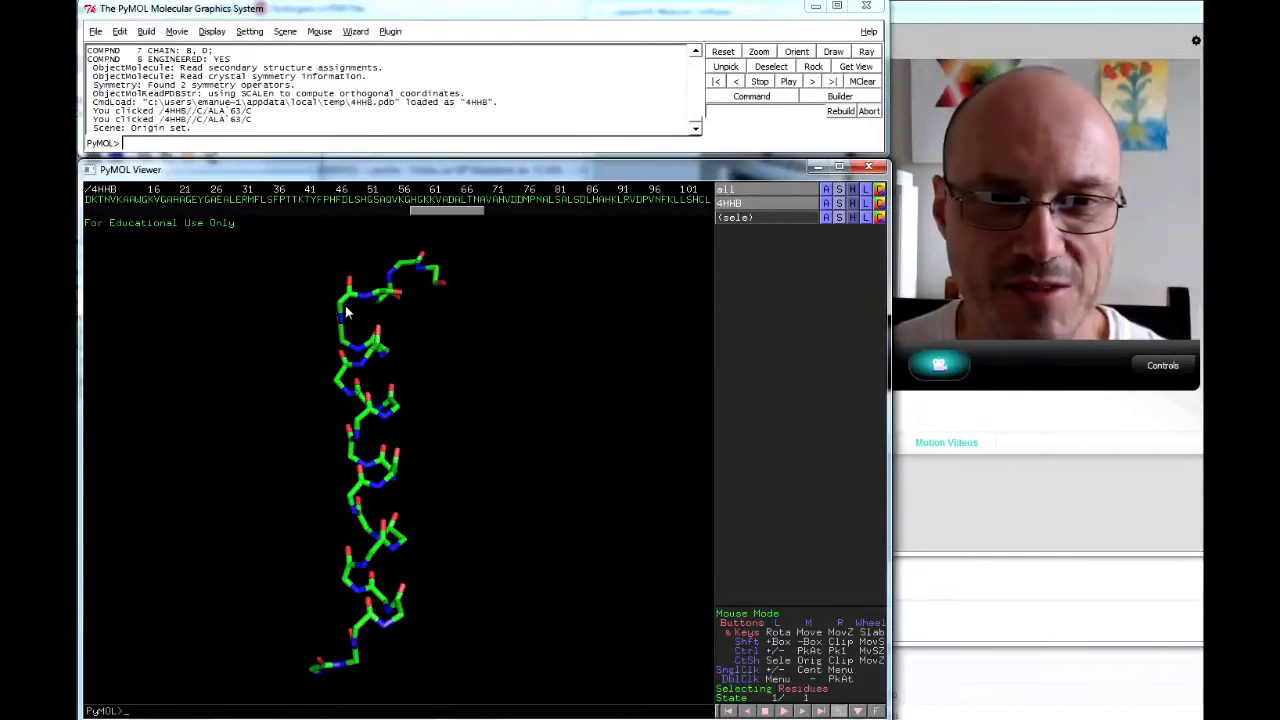
{"action": "left_click_drag", "start_coordinate": [434, 449], "coordinate": [407, 451]}
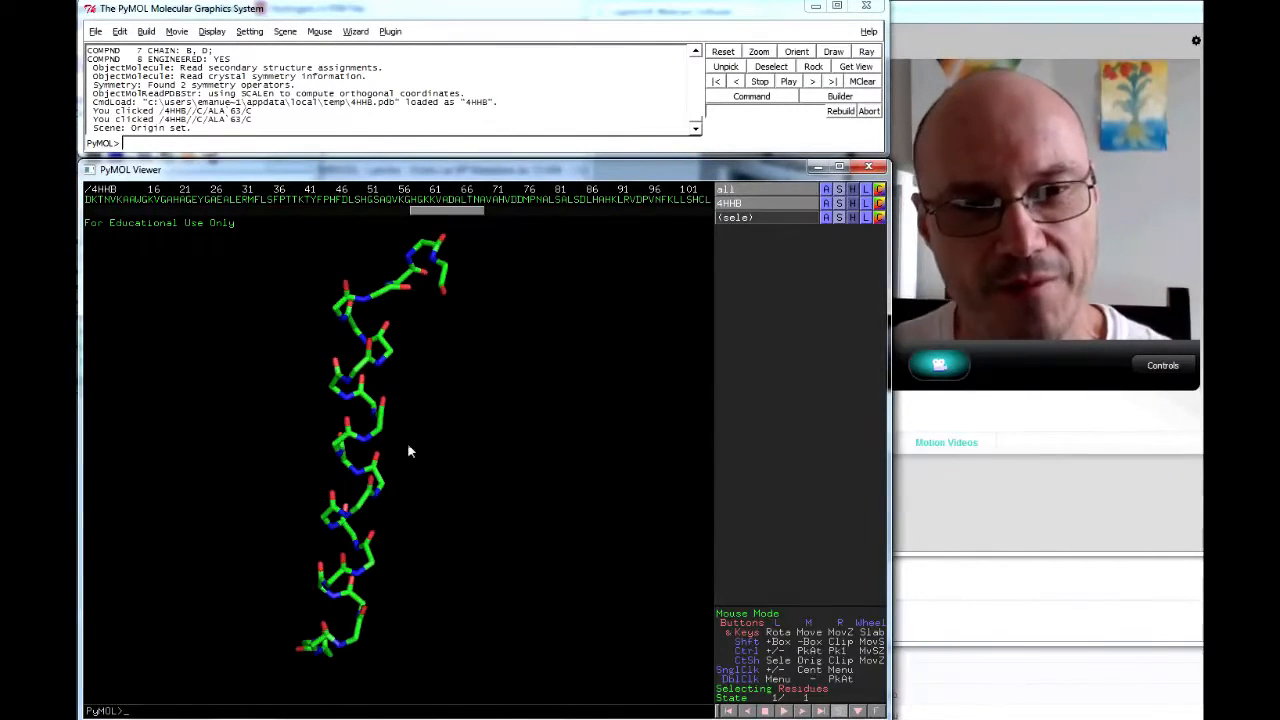
{"action": "left_click_drag", "start_coordinate": [446, 363], "coordinate": [506, 366]}
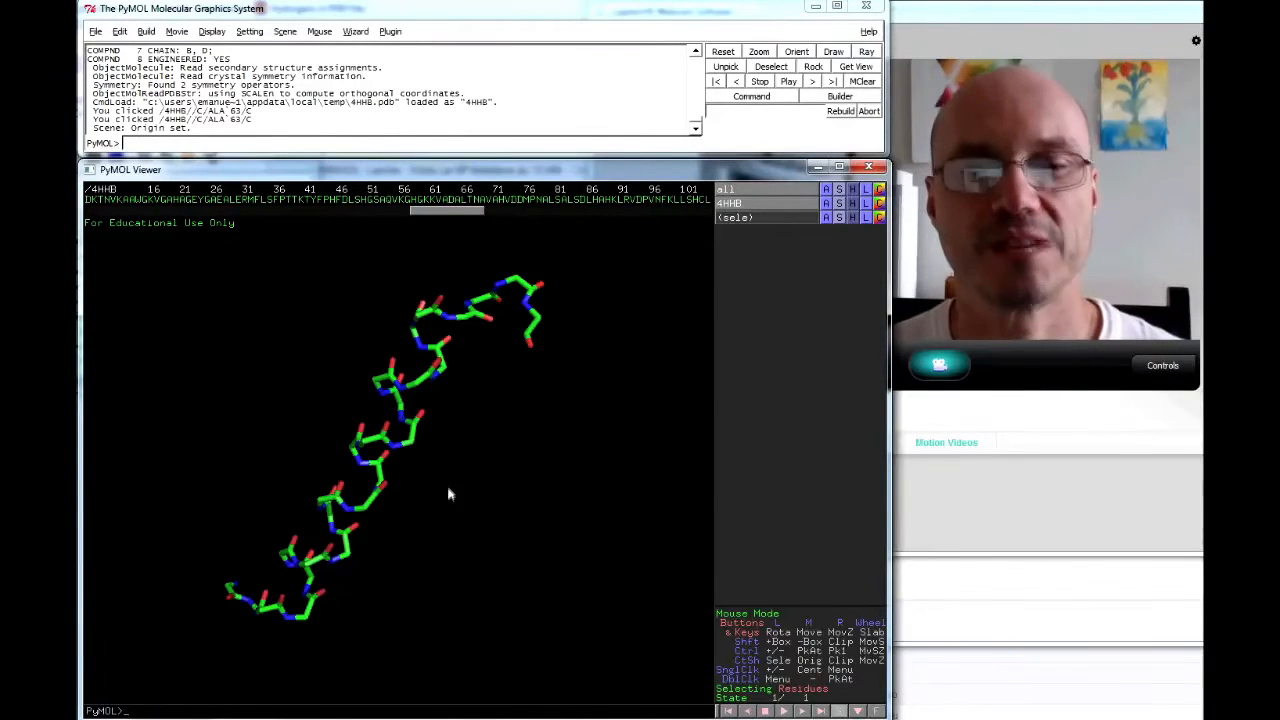
{"action": "left_click_drag", "start_coordinate": [443, 486], "coordinate": [502, 371]}
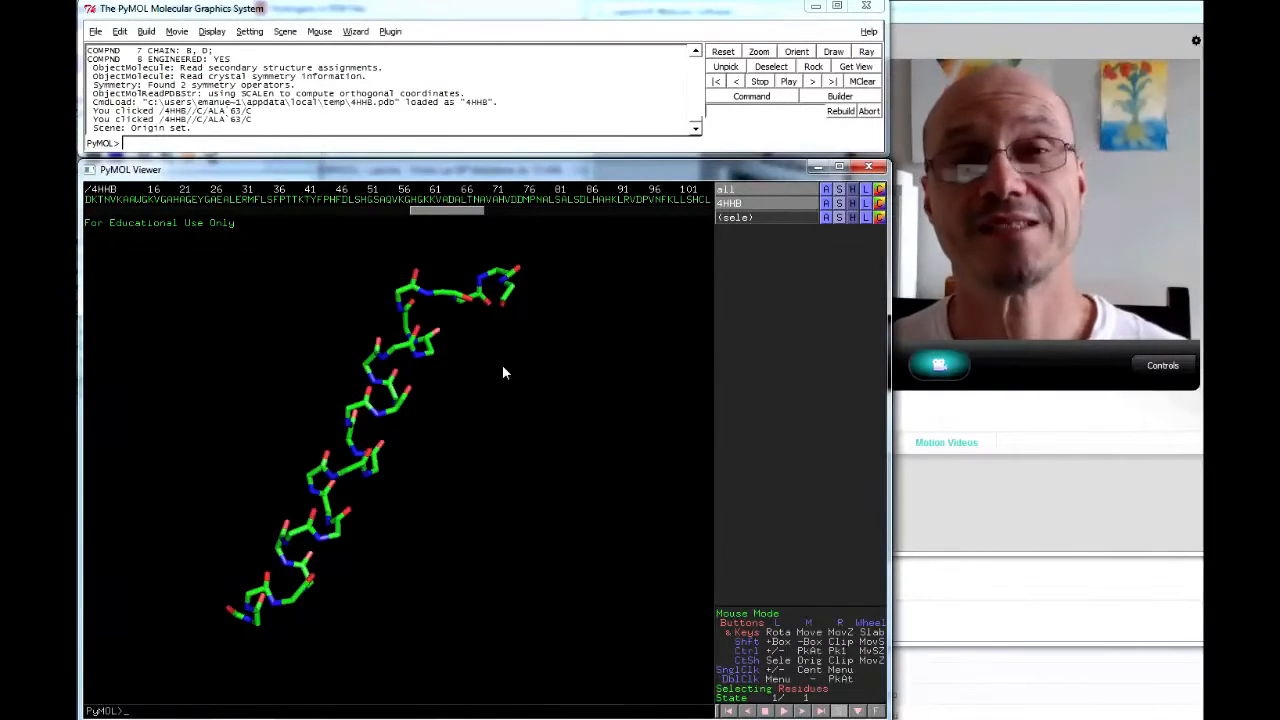
{"action": "left_click_drag", "start_coordinate": [529, 374], "coordinate": [394, 488]}
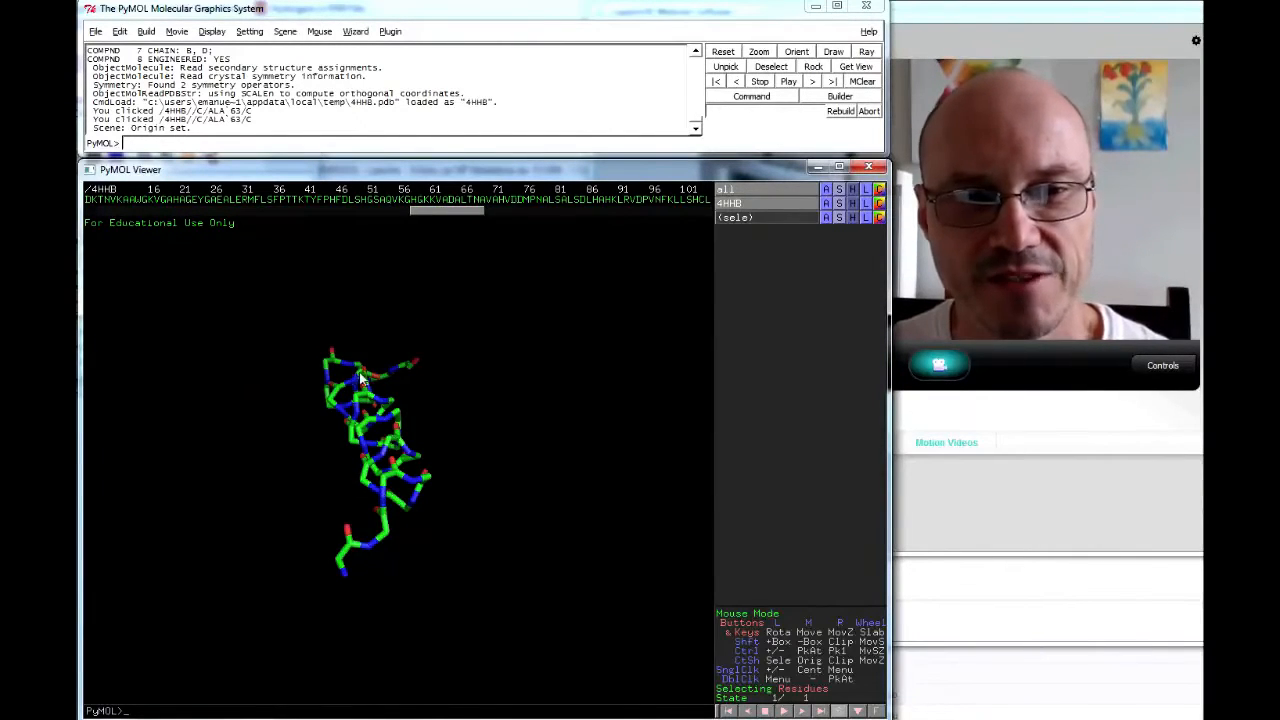
{"action": "left_click_drag", "start_coordinate": [414, 391], "coordinate": [413, 456]}
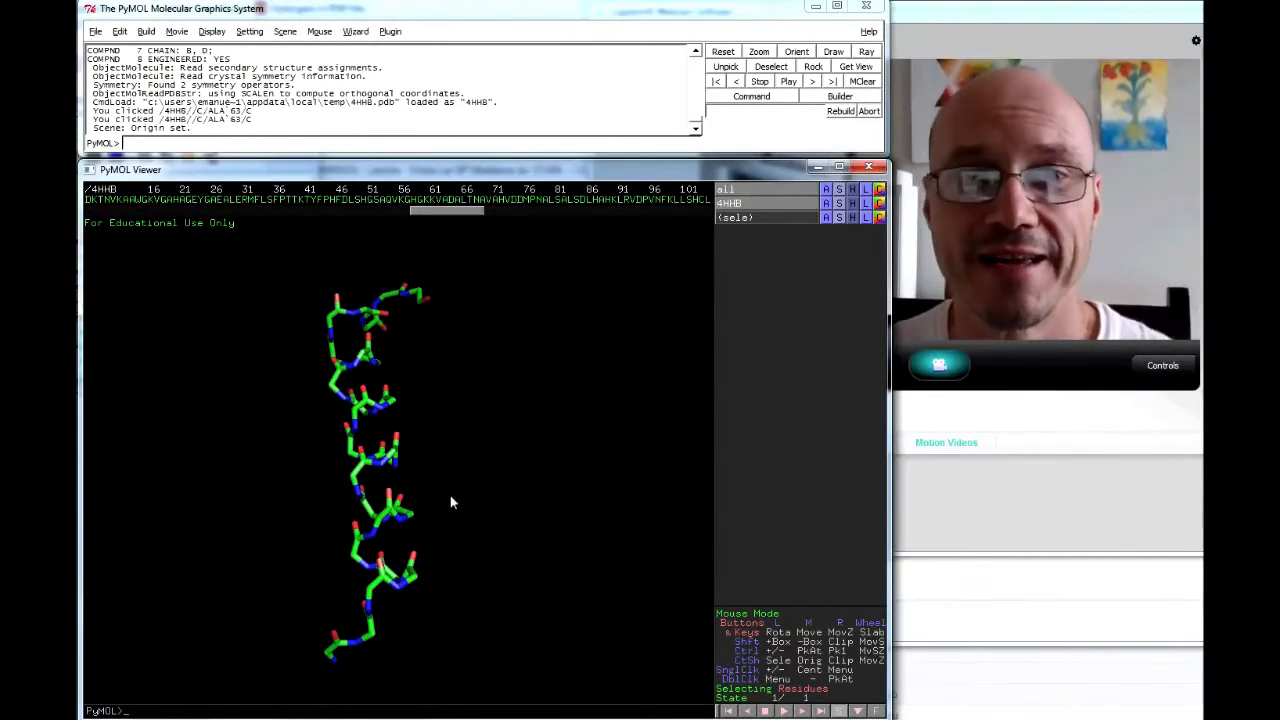
{"action": "right_click_drag", "start_coordinate": [457, 463], "coordinate": [449, 503]}
{"action": "right_click_drag", "start_coordinate": [455, 440], "coordinate": [473, 491]}
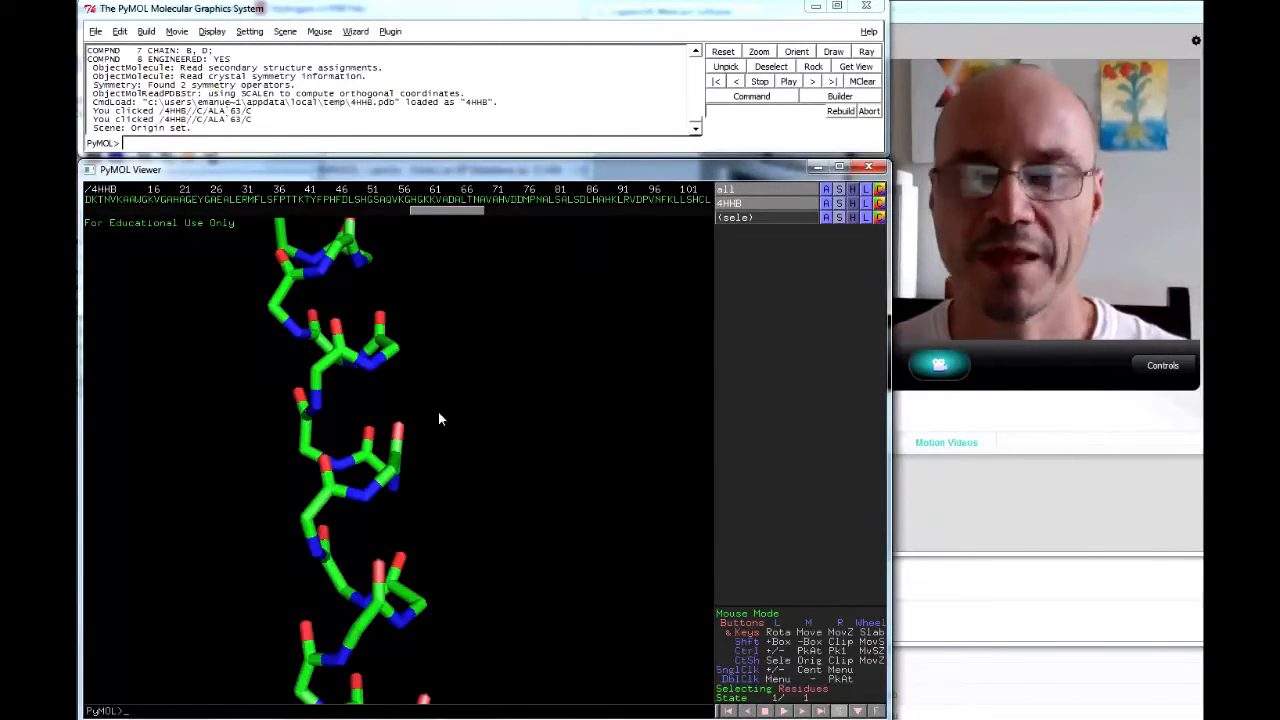
{"action": "left_click_drag", "start_coordinate": [437, 413], "coordinate": [352, 460]}
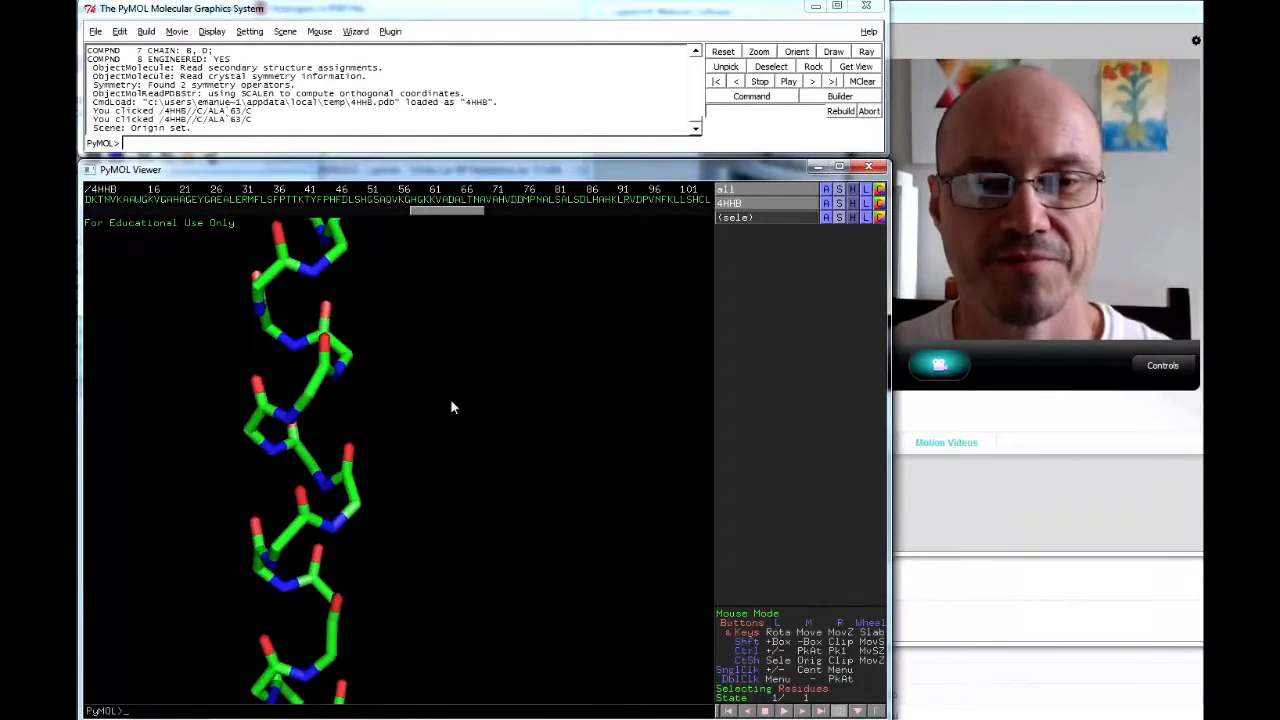
- Measure the distance between the backbone oxygens of LYS 61 and VAL 62 in chain C, and finish the Measurement wizard
{"action": "left_click", "coordinate": [357, 32]}
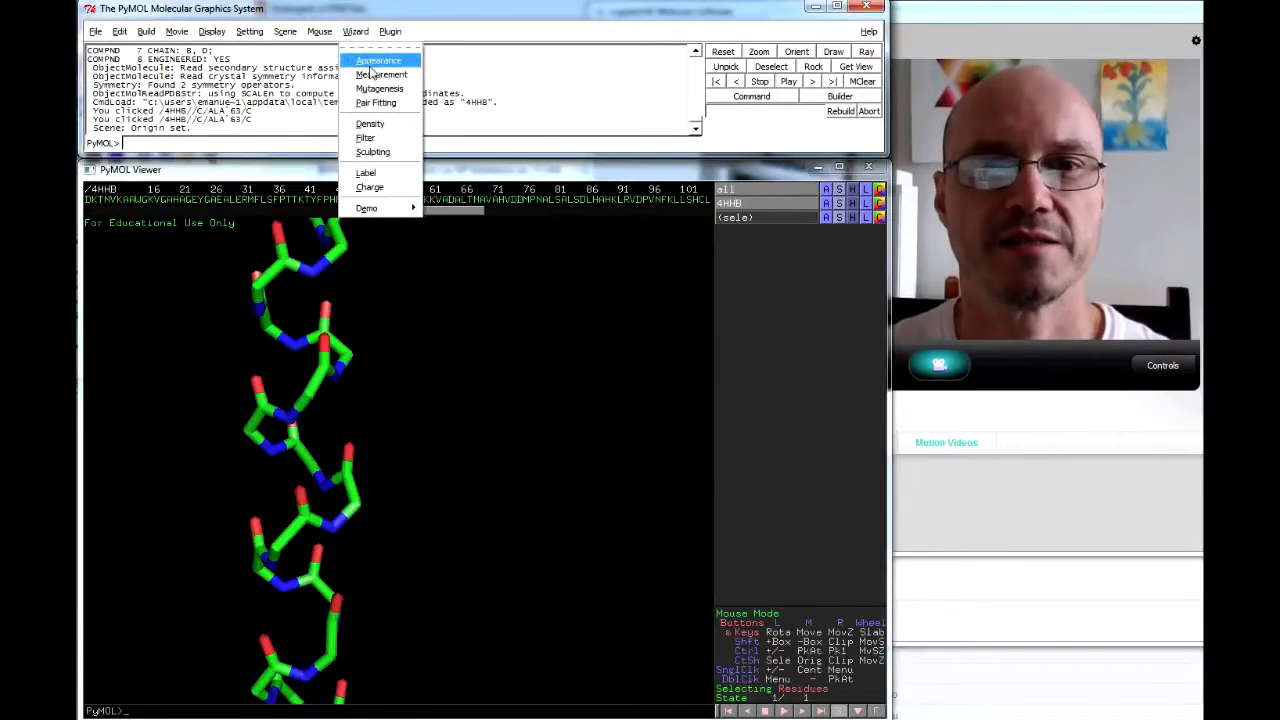
{"action": "left_click", "coordinate": [372, 76]}
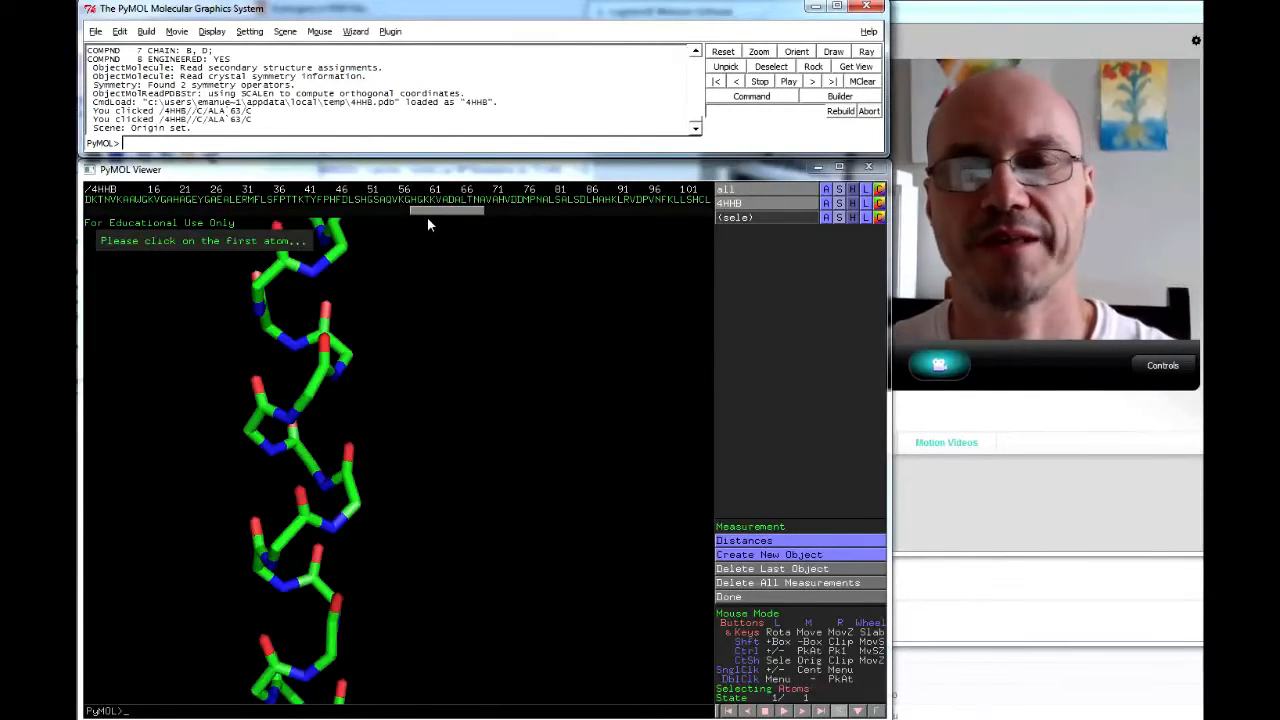
{"action": "left_click", "coordinate": [299, 492]}
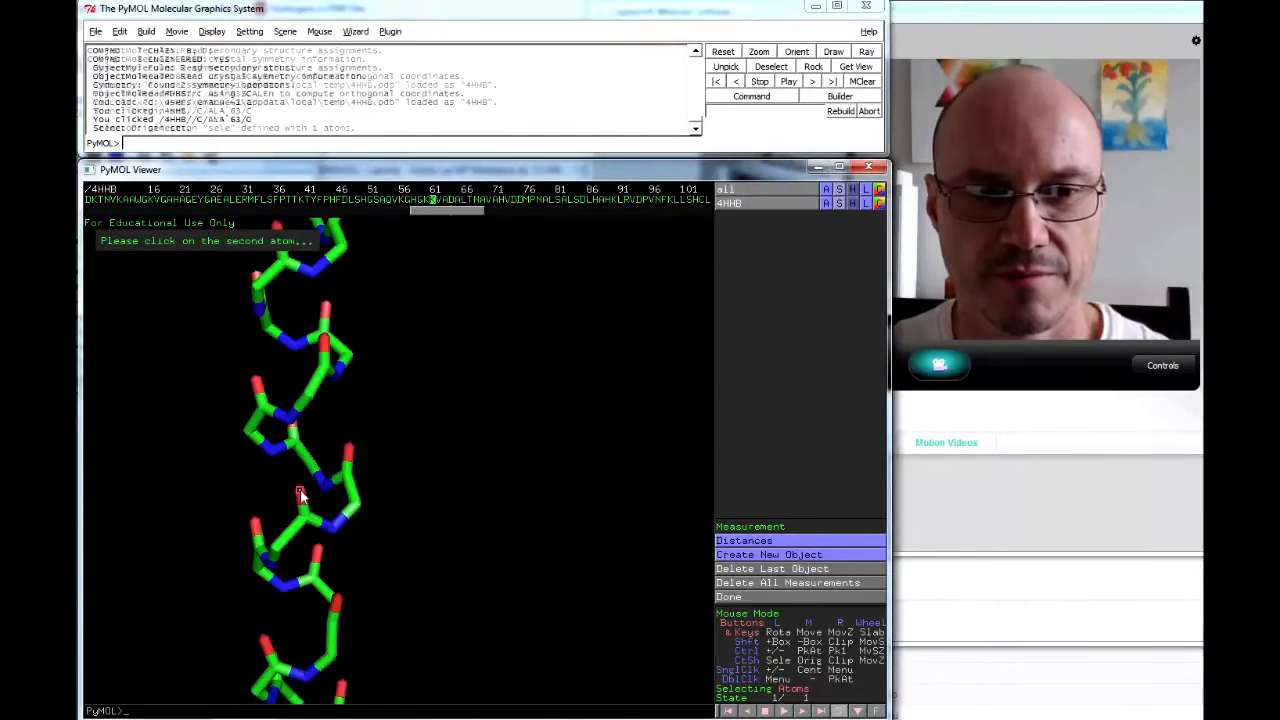
{"action": "left_click", "coordinate": [352, 452]}
{"action": "left_click_drag", "start_coordinate": [354, 449], "coordinate": [381, 466]}
{"action": "mouse_move", "coordinate": [382, 468]}
{"action": "right_mouse_down"}
{"action": "mouse_move", "coordinate": [382, 442]}
{"action": "mouse_move", "coordinate": [401, 464]}
{"action": "mouse_move", "coordinate": [382, 459]}
{"action": "right_mouse_up"}
{"action": "left_click_drag", "start_coordinate": [382, 462], "coordinate": [496, 435]}
{"action": "right_click_drag", "start_coordinate": [496, 435], "coordinate": [537, 436]}
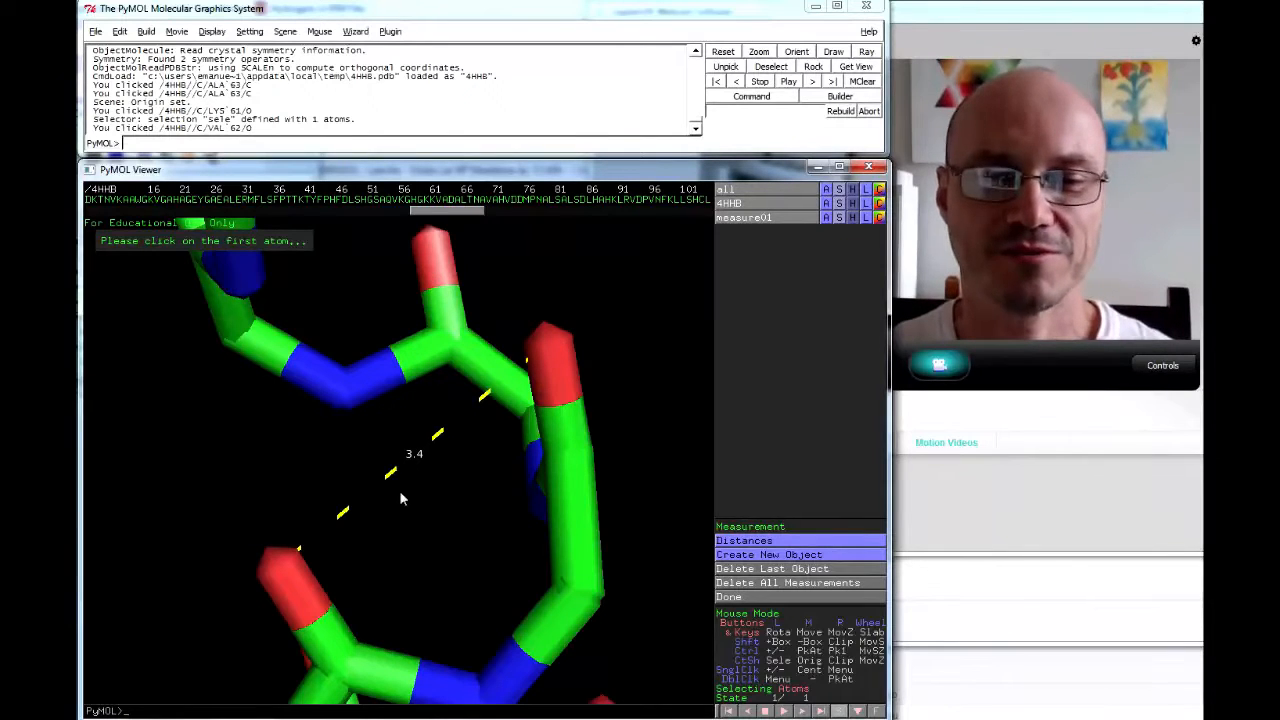
{"action": "left_click_drag", "start_coordinate": [396, 507], "coordinate": [425, 463]}
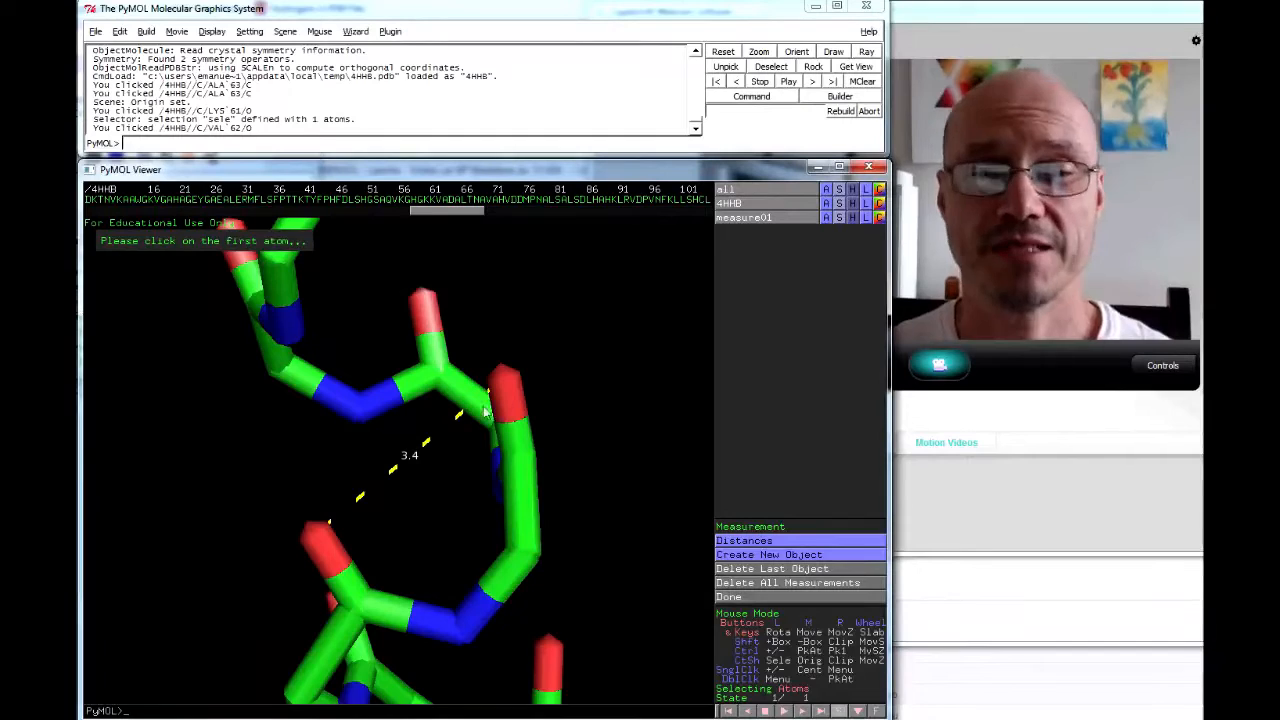
{"action": "left_click", "coordinate": [741, 596]}
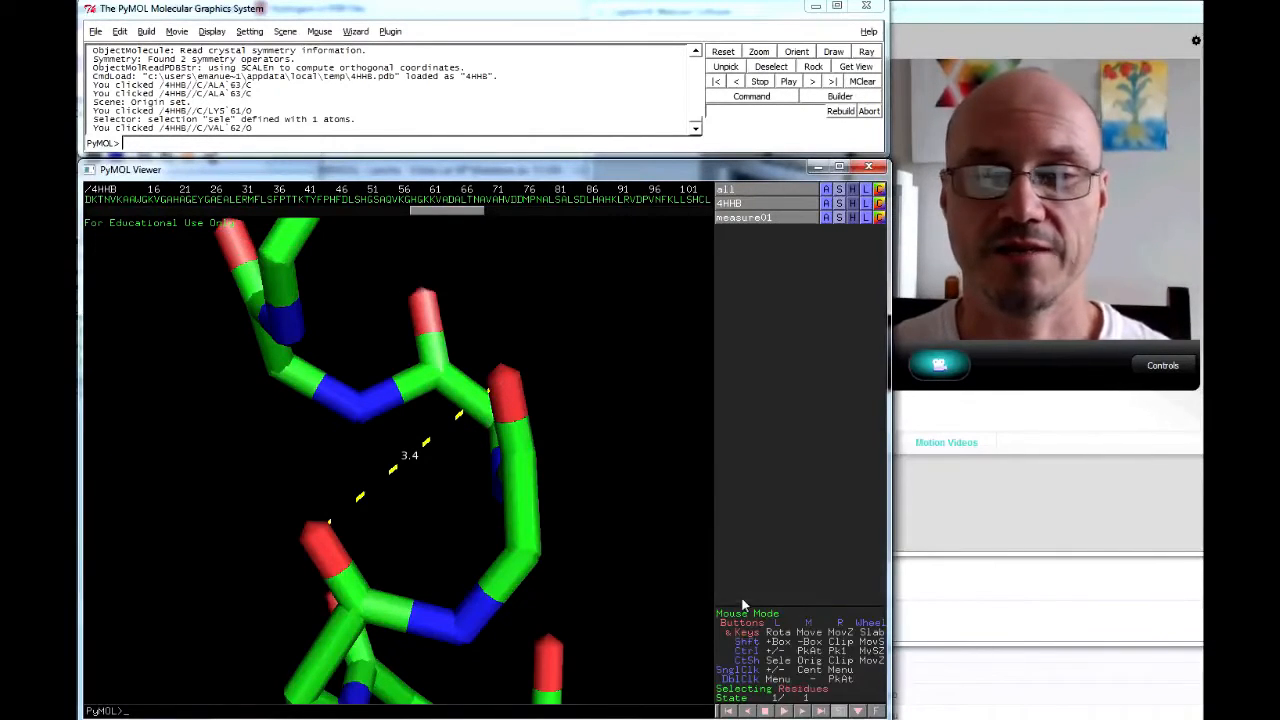
- Change the selection mode to Atoms and select the backbone oxygens of LYS 61 and VAL 62
{"action": "left_click", "coordinate": [316, 539]}
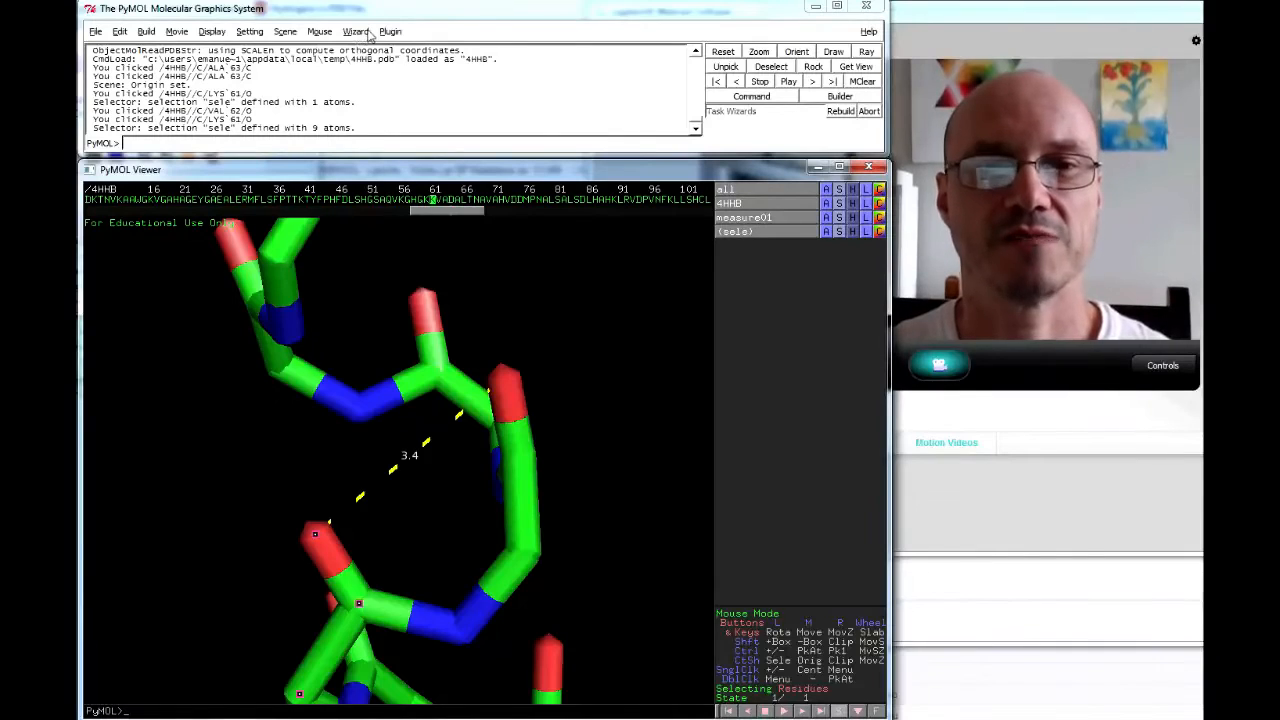
{"action": "left_click", "coordinate": [319, 31]}
{"action": "mouse_move", "coordinate": [340, 61]}
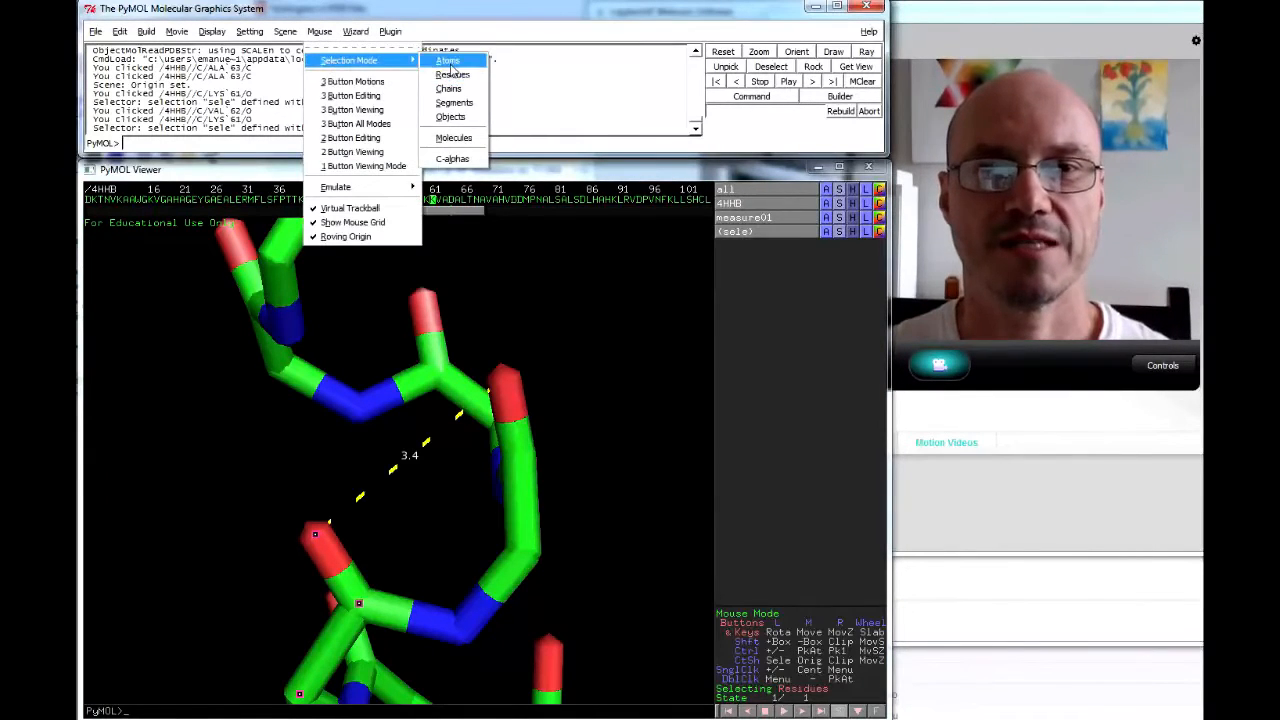
{"action": "left_click", "coordinate": [447, 60]}
{"action": "left_click", "coordinate": [314, 532]}
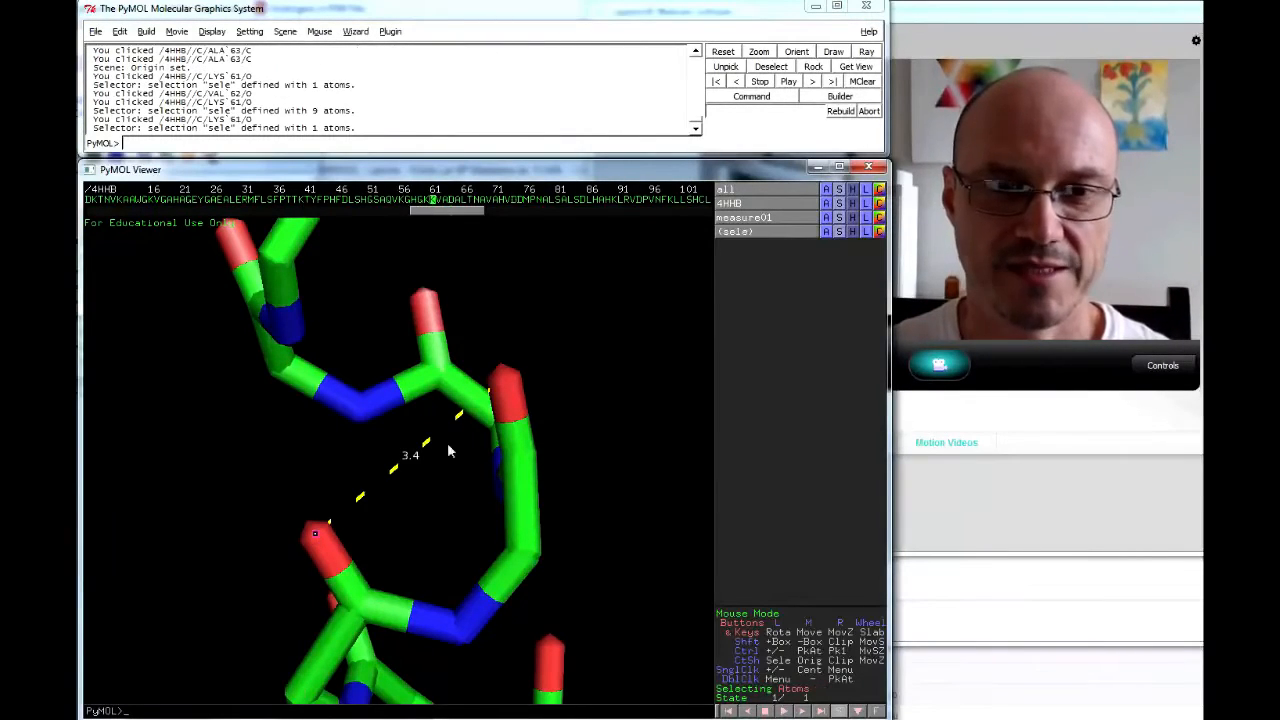
{"action": "left_click", "coordinate": [505, 375]}
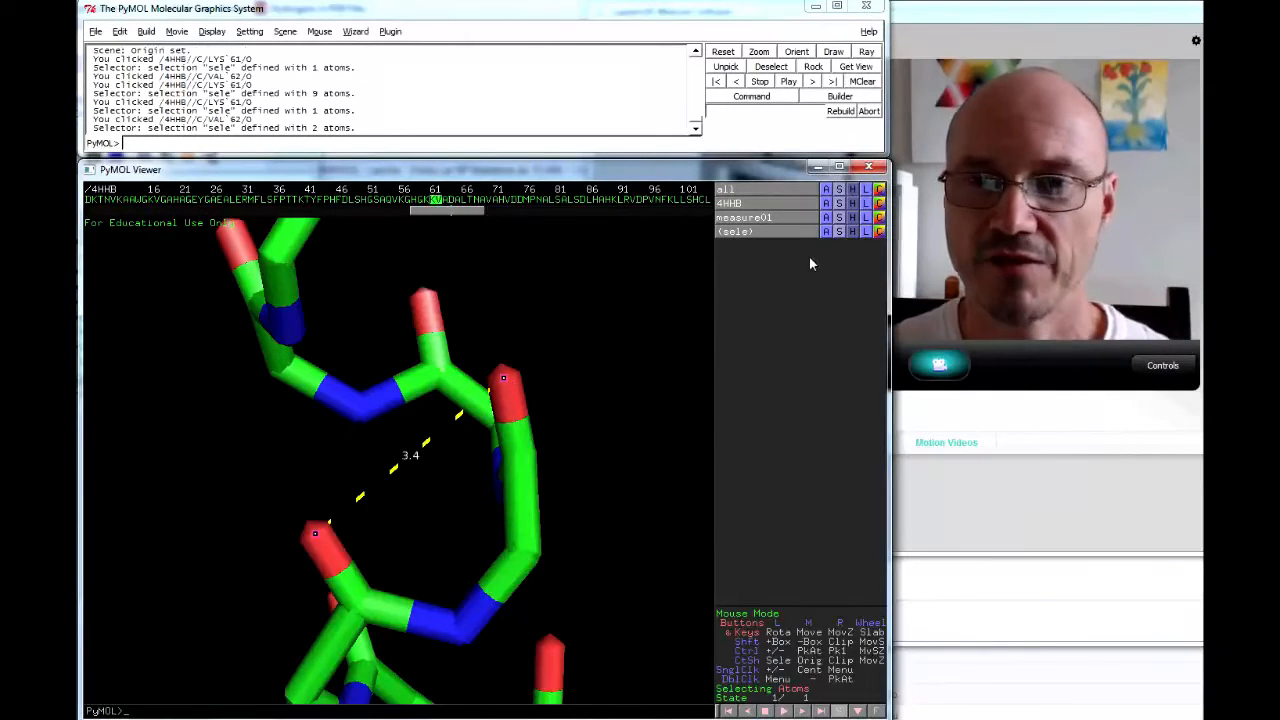
- Show the two selected oxygen atoms as spheres and inspect them within the whole helix
{"action": "left_click", "coordinate": [835, 232]}
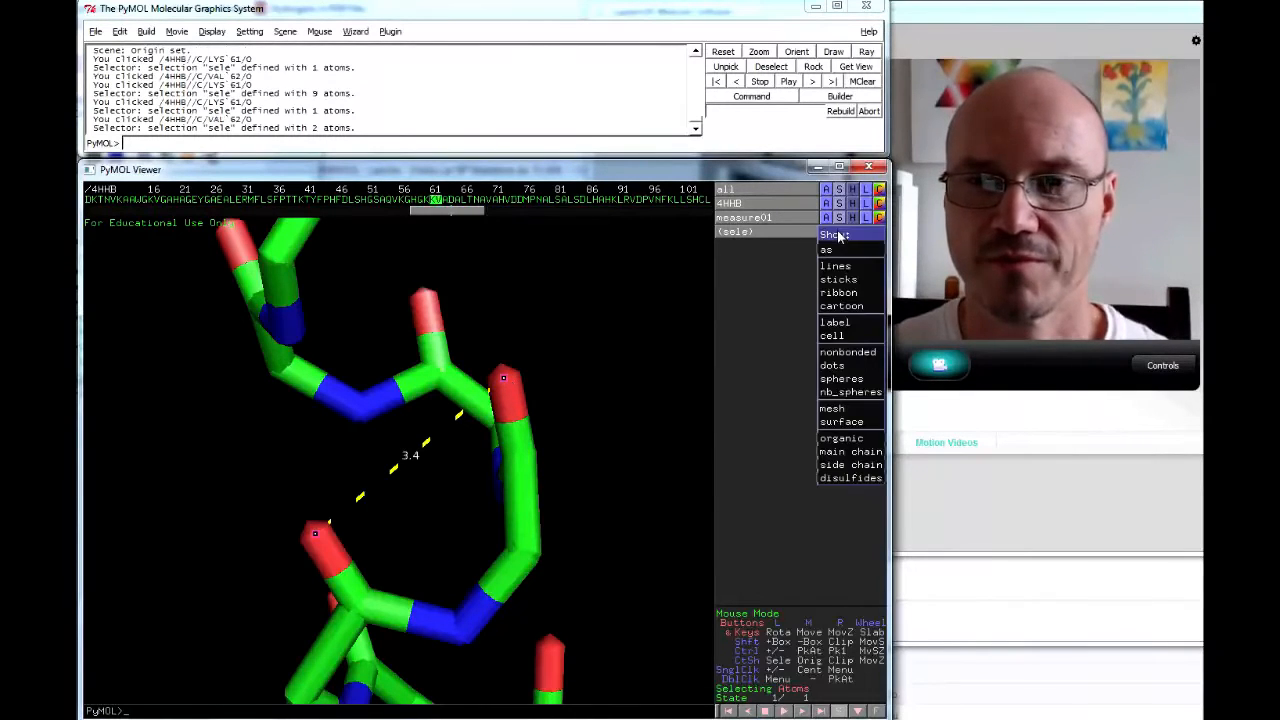
{"action": "left_click", "coordinate": [842, 370]}
{"action": "left_click_drag", "start_coordinate": [674, 457], "coordinate": [608, 436]}
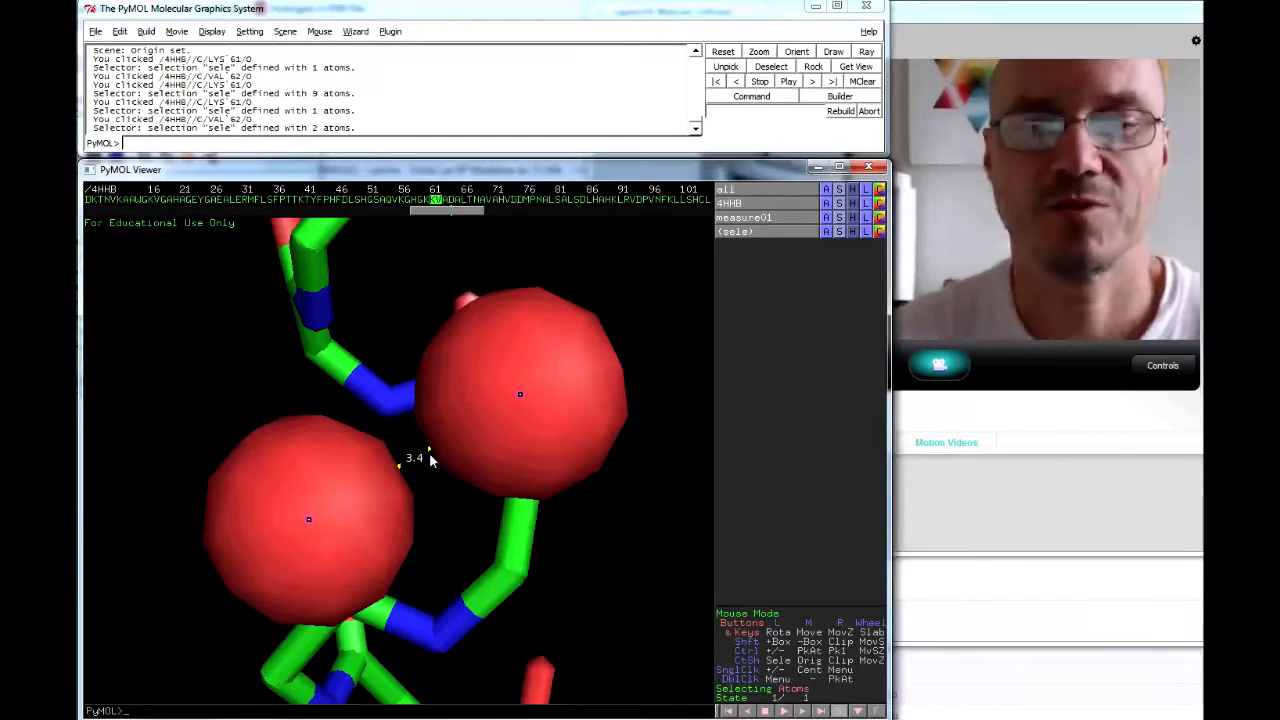
{"action": "right_click_drag", "start_coordinate": [583, 484], "coordinate": [543, 437]}
{"action": "left_click_drag", "start_coordinate": [542, 441], "coordinate": [439, 538]}
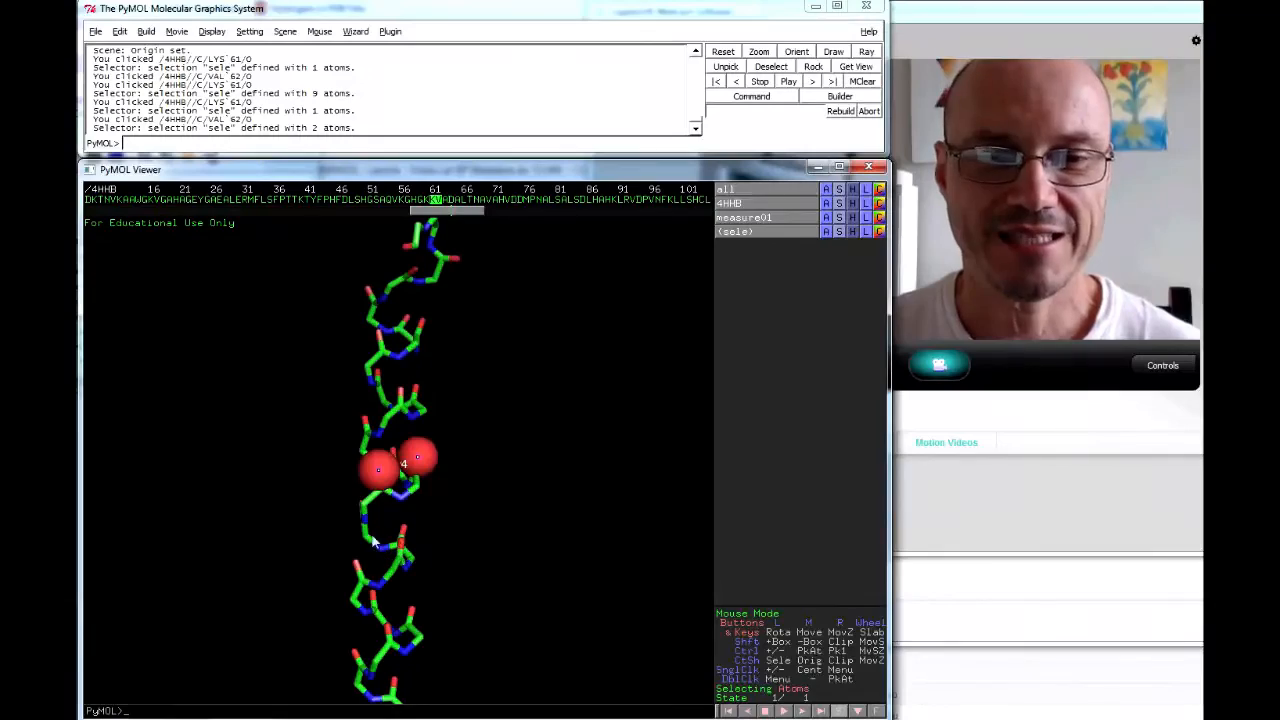